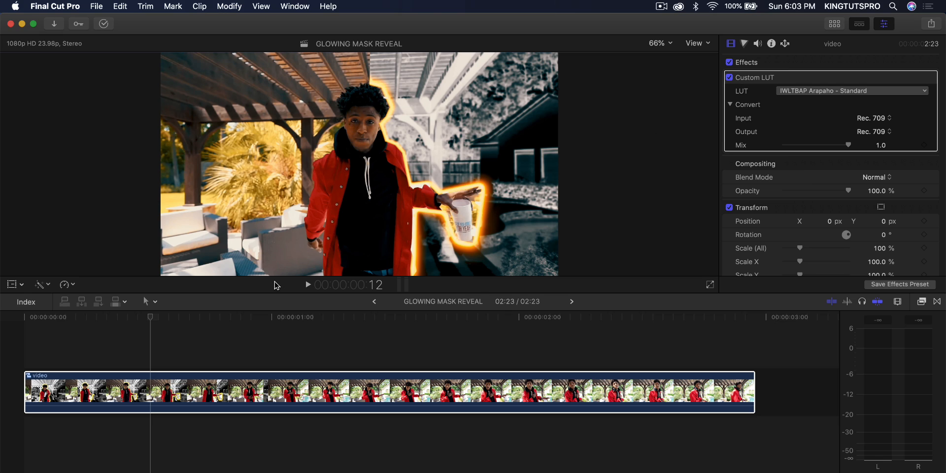
Step: Review the finished glowing mask reveal by scrubbing through its opening frames and playing it from the start
left_click_drag(143, 316, 112, 318)
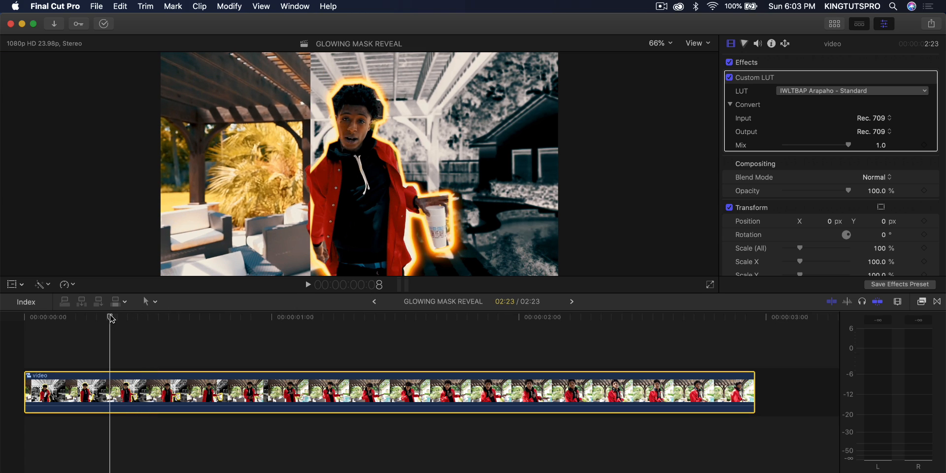
left_click_drag(111, 319, 141, 320)
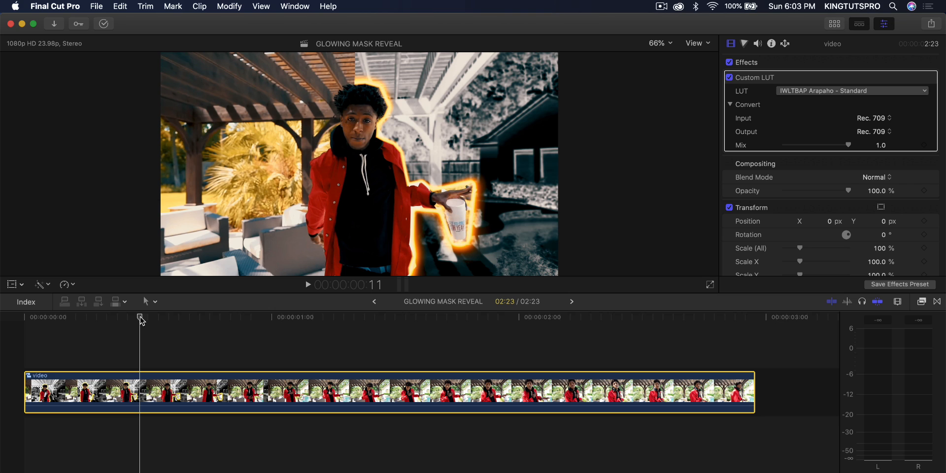
left_click_drag(140, 320, 19, 359)
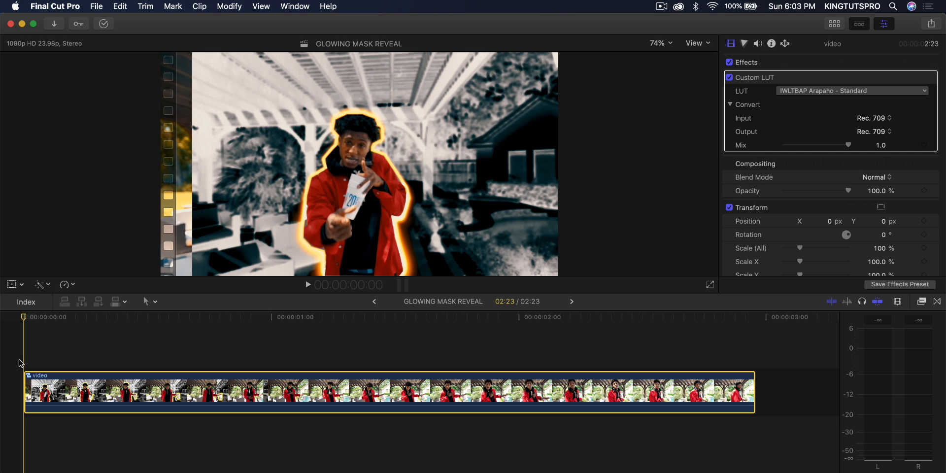
key("space")
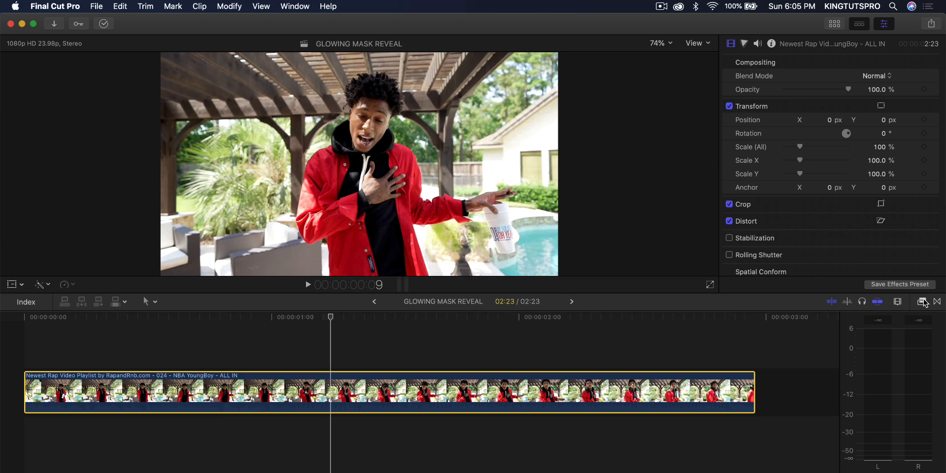
Step: Apply the X-Ray effect from the Looks category to the video clip in the timeline
left_click(922, 302)
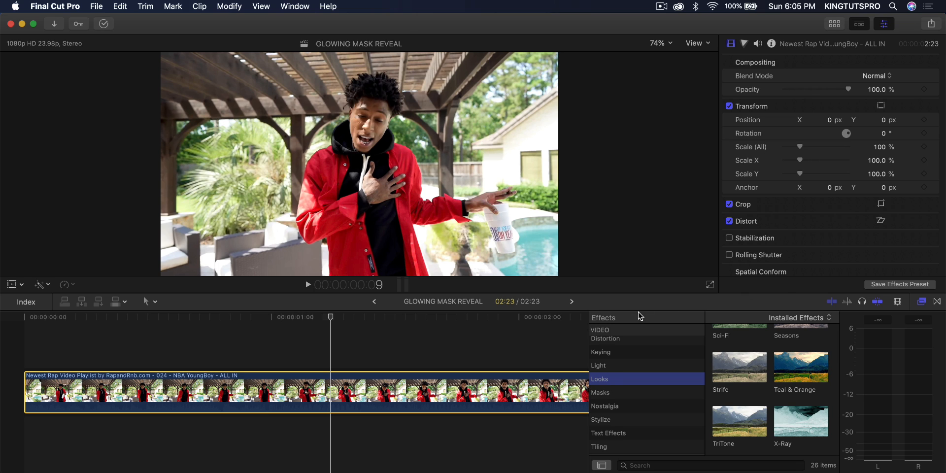
left_click(611, 383)
scroll(739, 375, "up", 5)
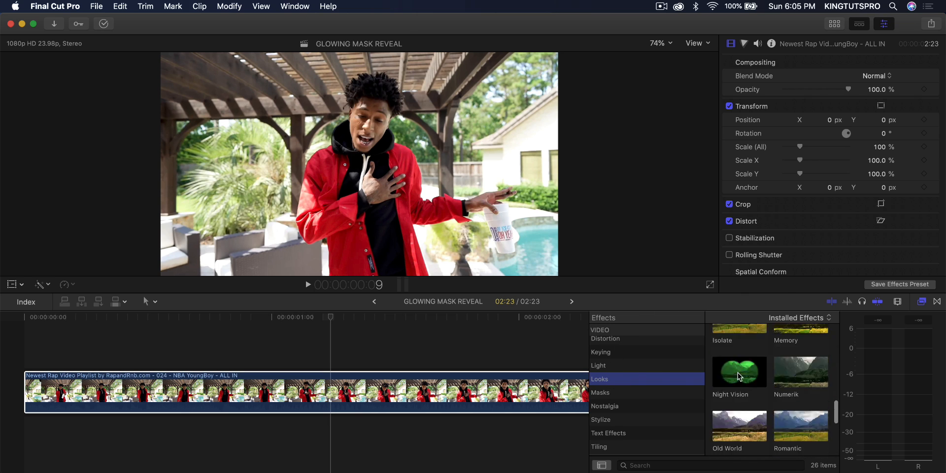
scroll(738, 376, "down", 5)
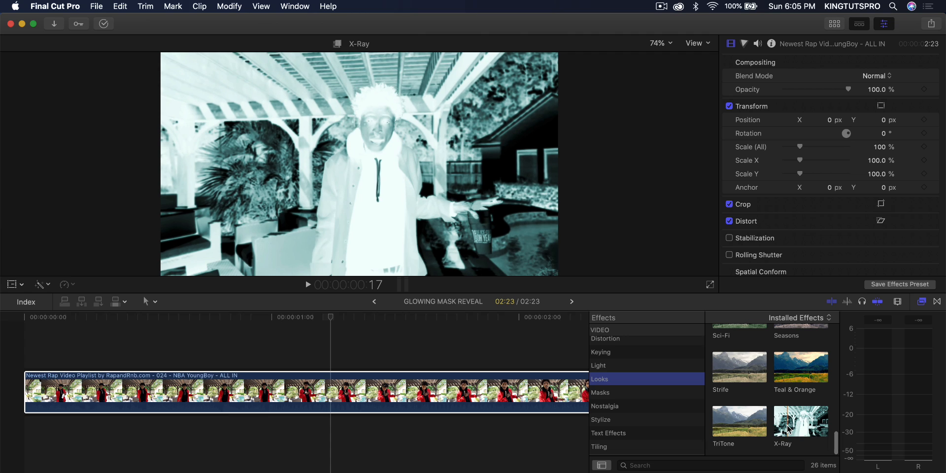
scroll(616, 340, "up", 5)
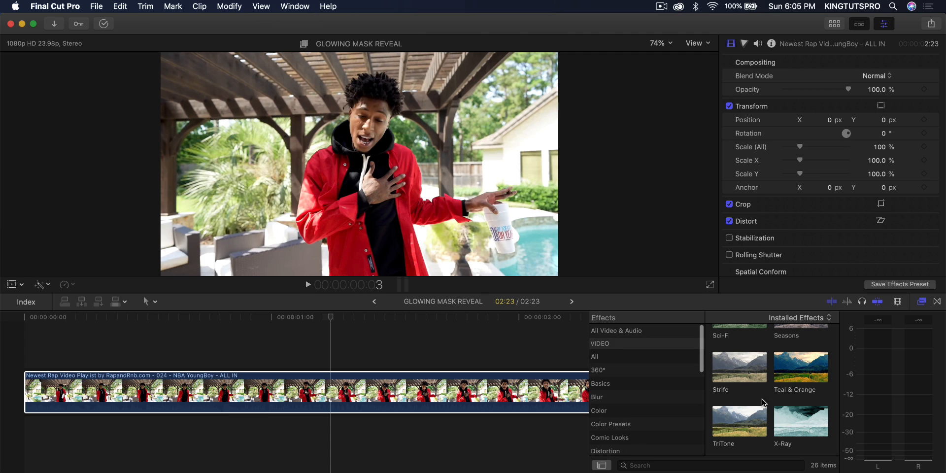
scroll(730, 395, "down", 1)
scroll(646, 419, "down", 3)
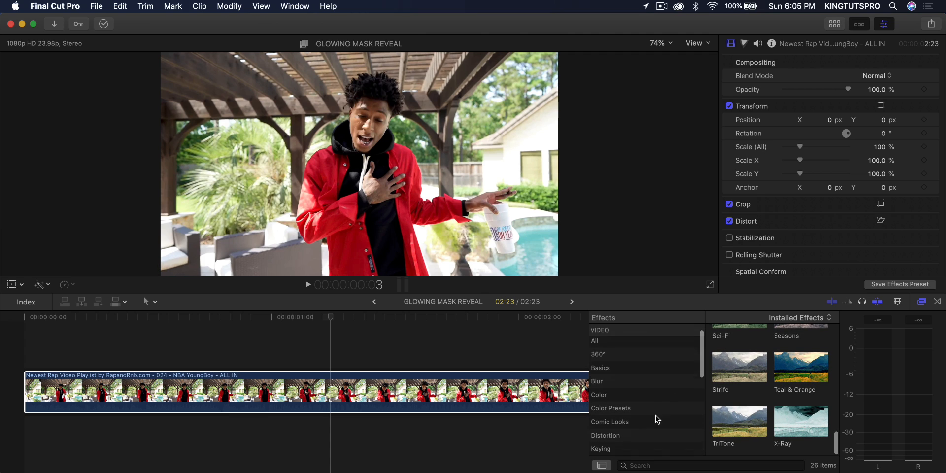
left_click(639, 466)
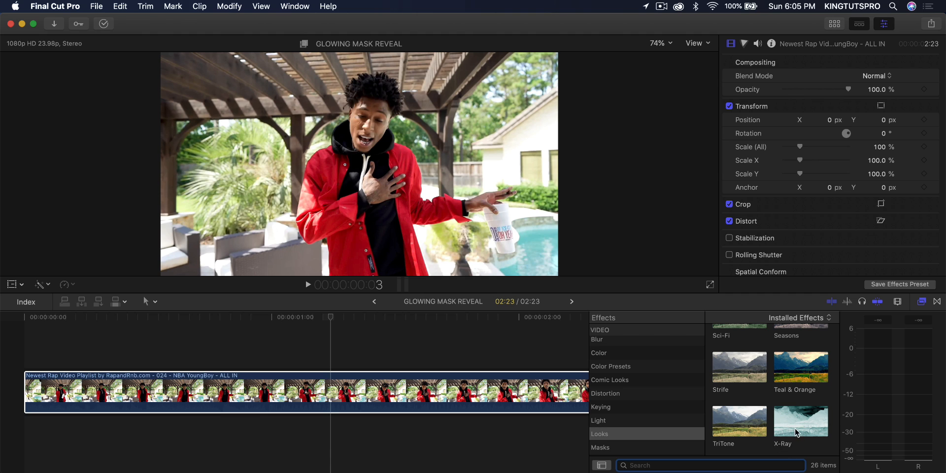
left_click_drag(797, 433, 468, 390)
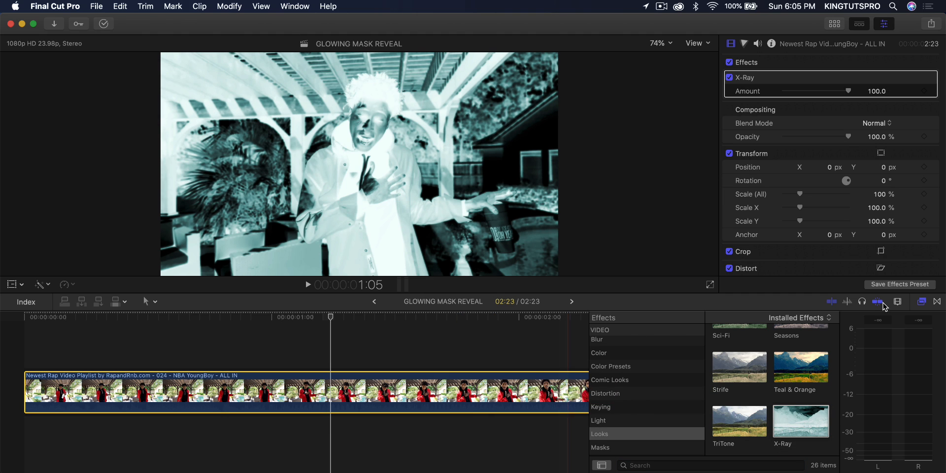
left_click(921, 301)
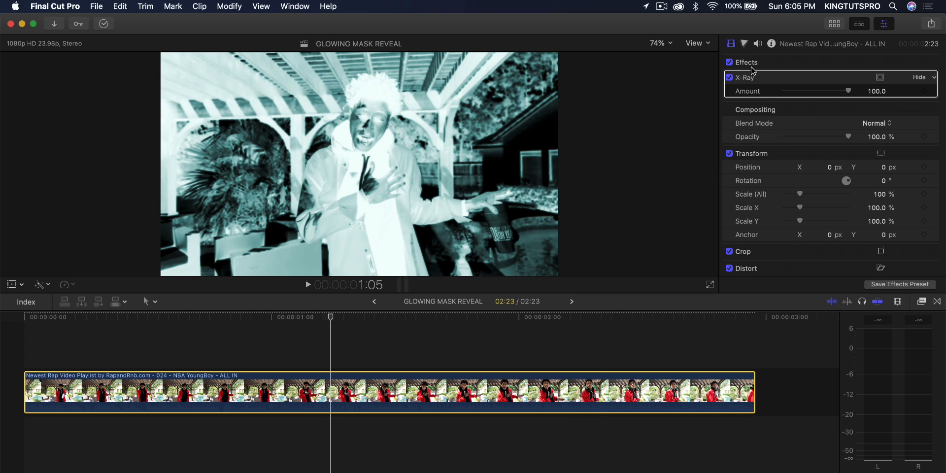
Step: Add a Color Board correction to the clip with master saturation at -100%, then return to its video settings
left_click(744, 43)
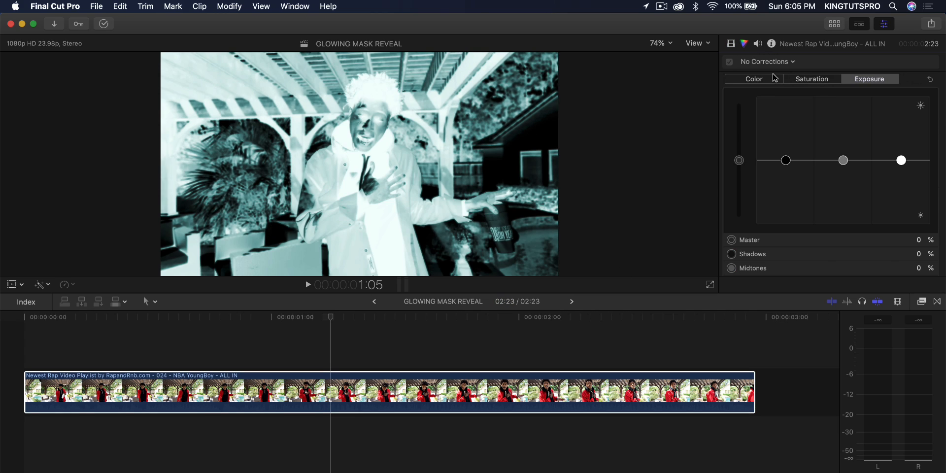
left_click(805, 80)
left_click(784, 64)
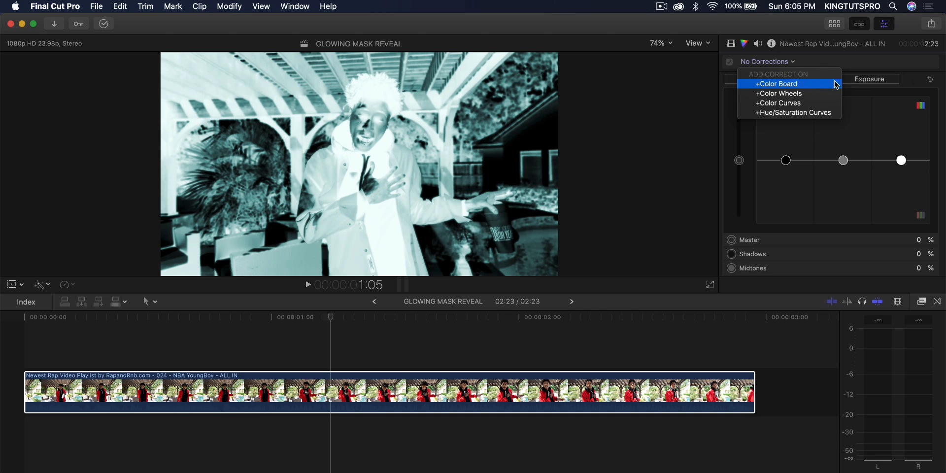
left_click(887, 61)
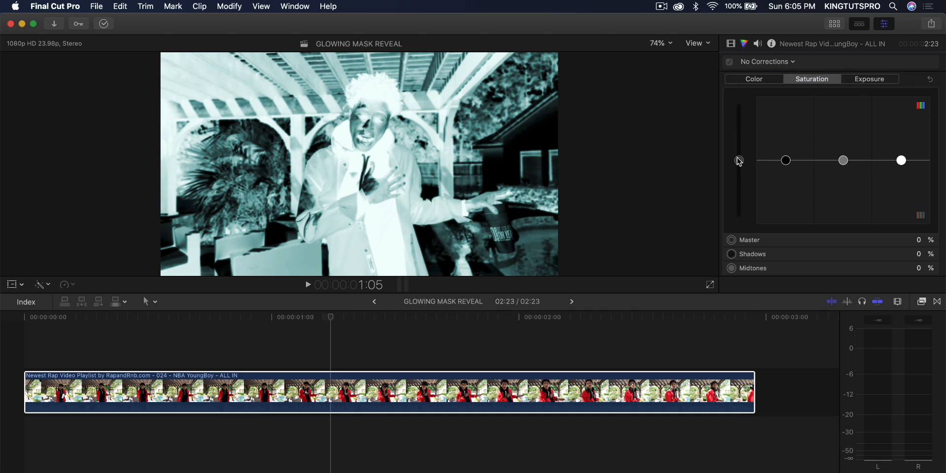
left_click_drag(739, 162, 738, 265)
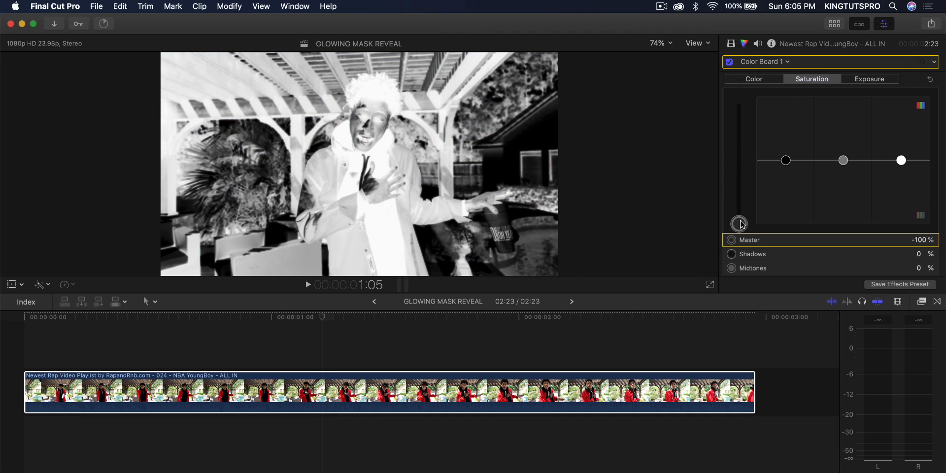
left_click_drag(742, 224, 736, 252)
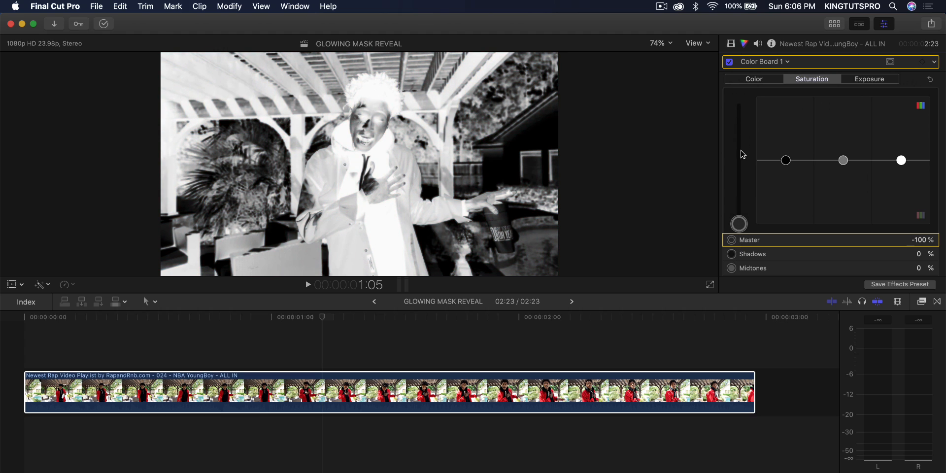
left_click(731, 43)
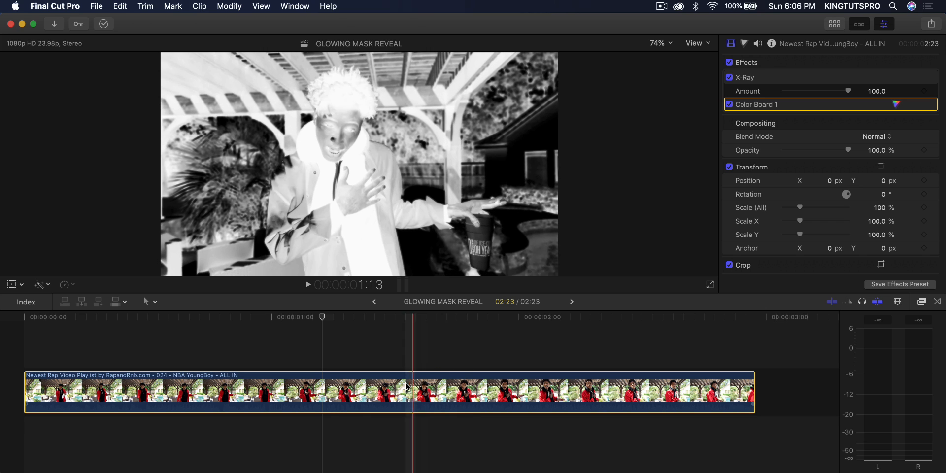
Step: Duplicate the clip directly above itself and turn off X-Ray and Color Board 1 on the lower copy
left_click_drag(403, 390, 399, 362)
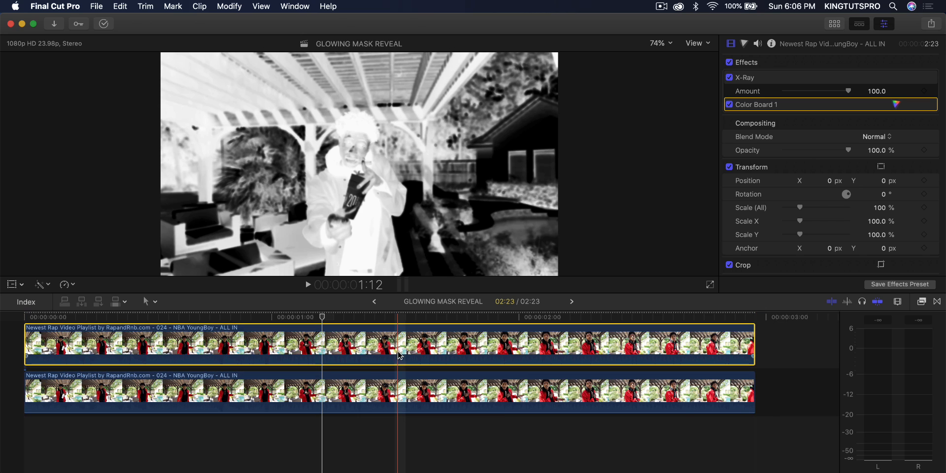
left_click(364, 401)
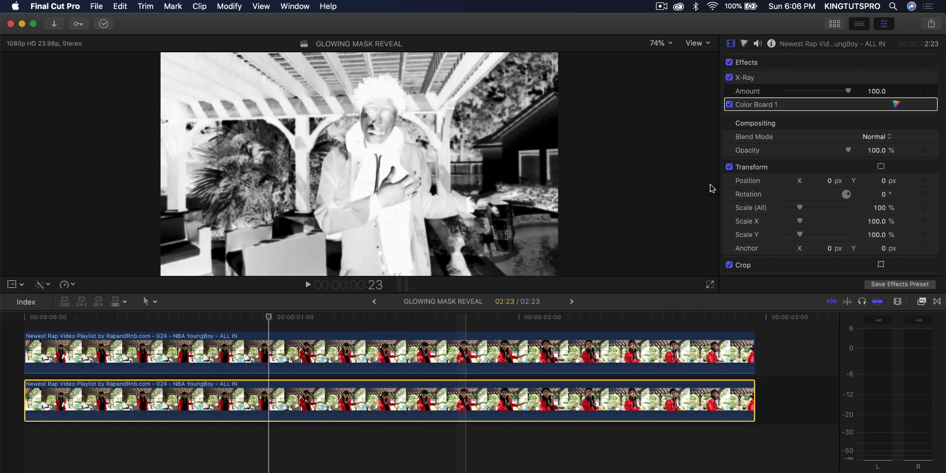
left_click(730, 78)
left_click(729, 105)
Step: Temporarily disable the upper clip to check the original footage beneath, and enable it again
left_click(372, 357)
key("v")
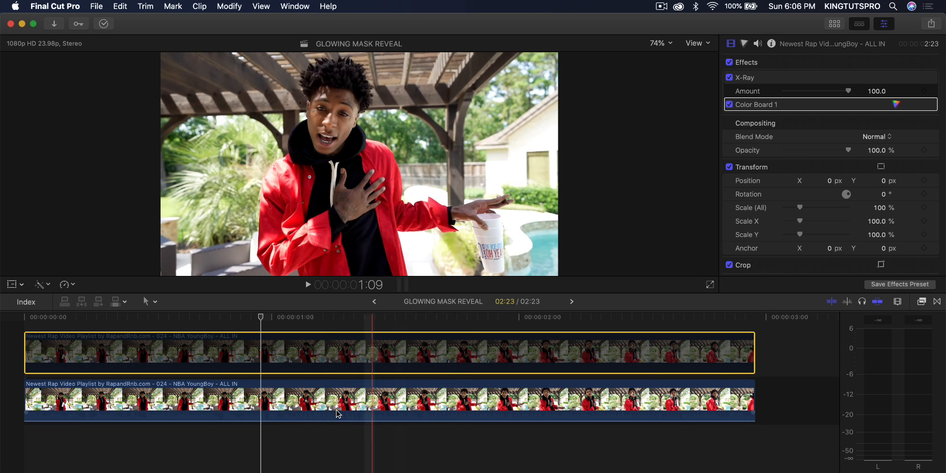
left_click(315, 412)
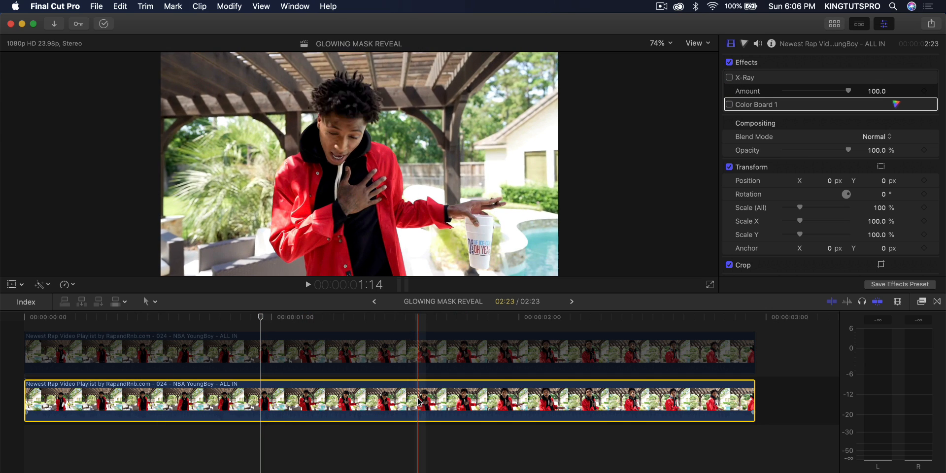
left_click(412, 354)
key("v")
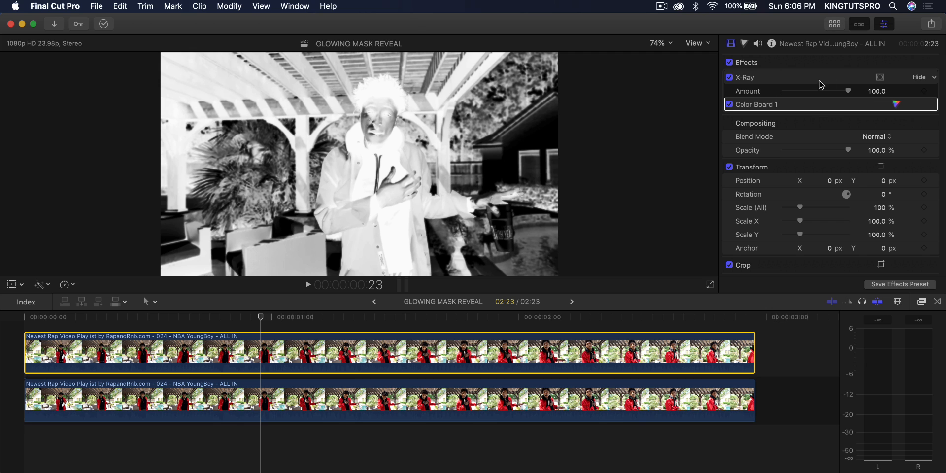
key("space")
Step: Apply the Draw Mask effect from the Masks category to the upper clip
left_click(922, 302)
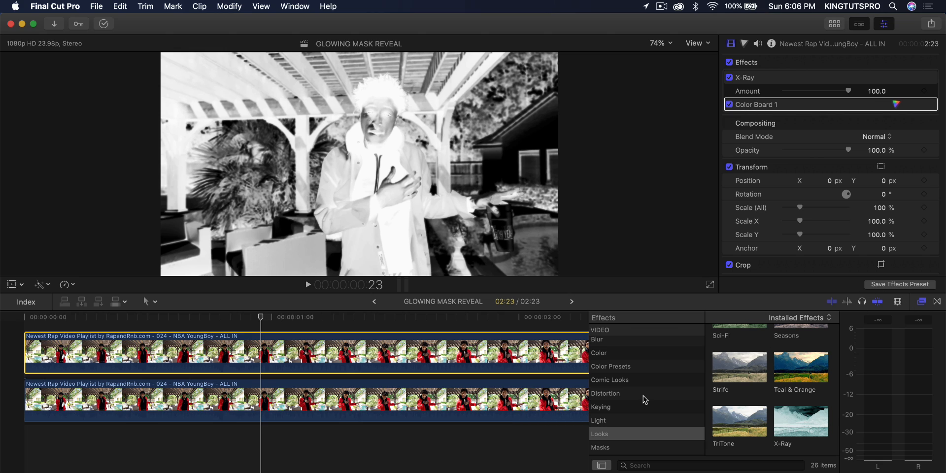
scroll(641, 399, "down", 2)
left_click(629, 406)
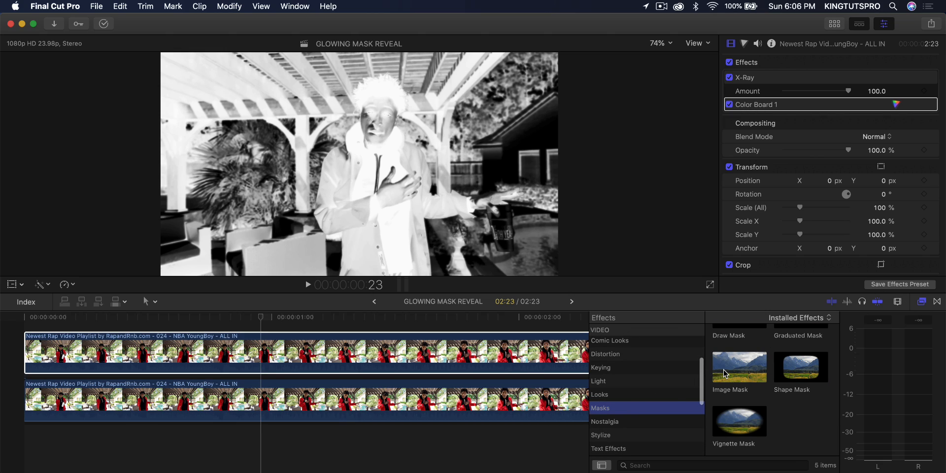
scroll(725, 373, "up", 2)
mouse_move(753, 345)
left_mouse_down()
mouse_move(579, 340)
mouse_move(415, 358)
left_mouse_up()
left_click(924, 304)
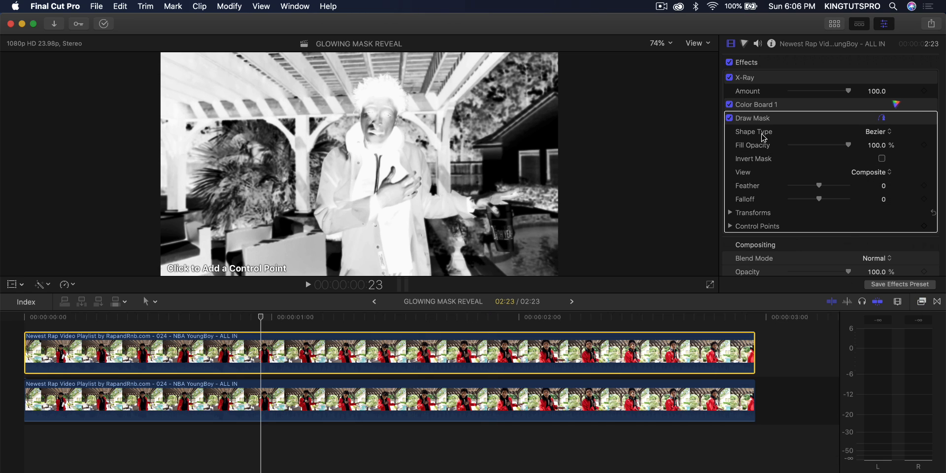
Step: Zoom the viewer to 50% and draw a narrow closed four-point mask just outside the picture's left edge
left_click(668, 44)
left_click(670, 90)
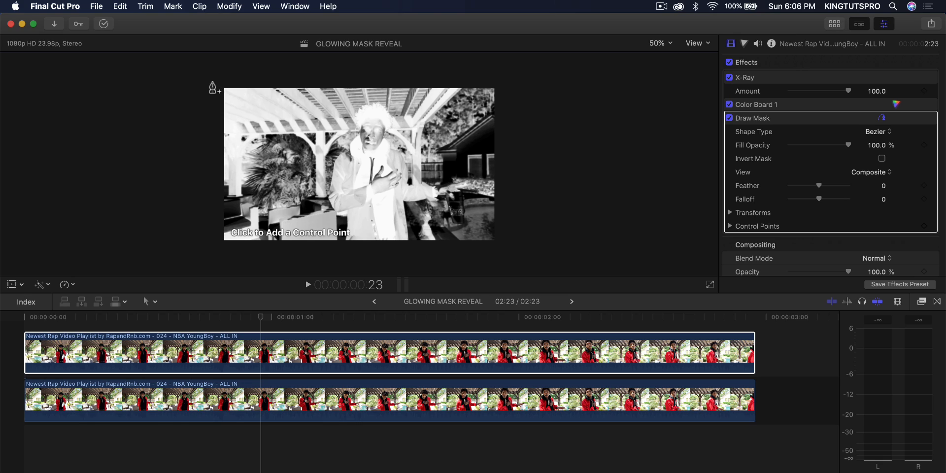
left_click(169, 80)
left_click(167, 247)
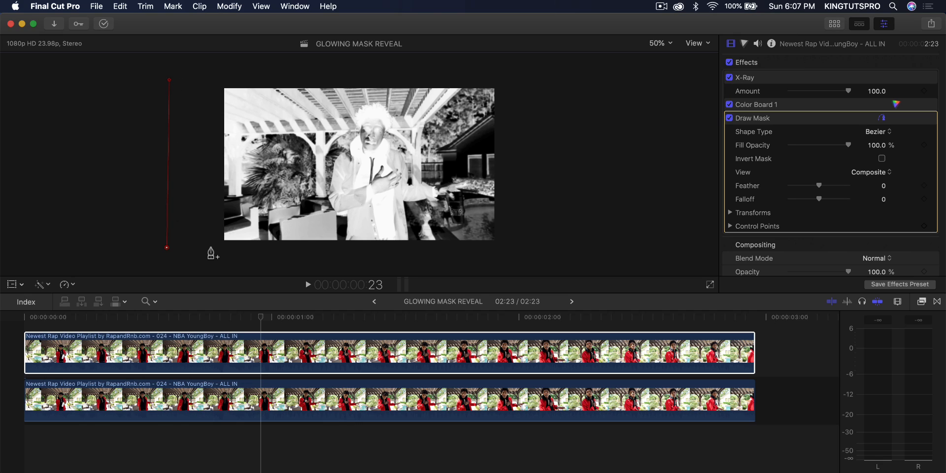
left_click(211, 248)
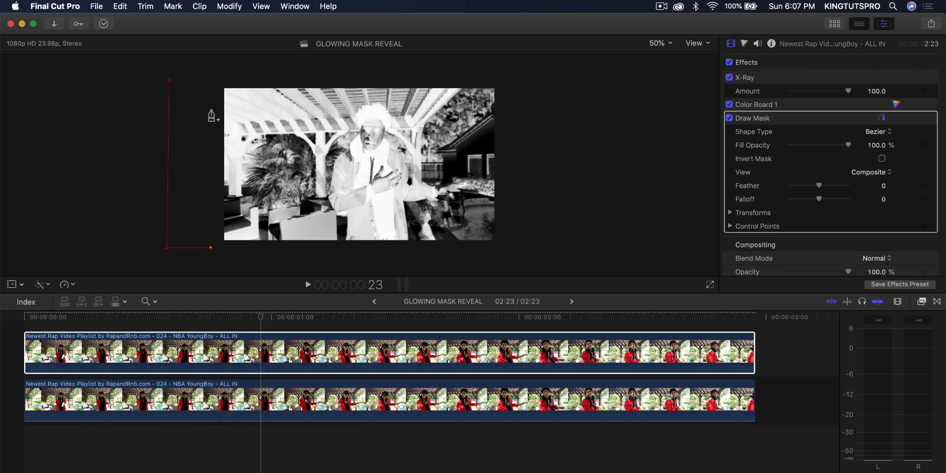
left_click(210, 80)
left_click(169, 80)
key("a")
Step: At the clip's first frame, reposition the mask's edges so it extends slightly beyond the whole picture
left_click_drag(257, 317, 10, 324)
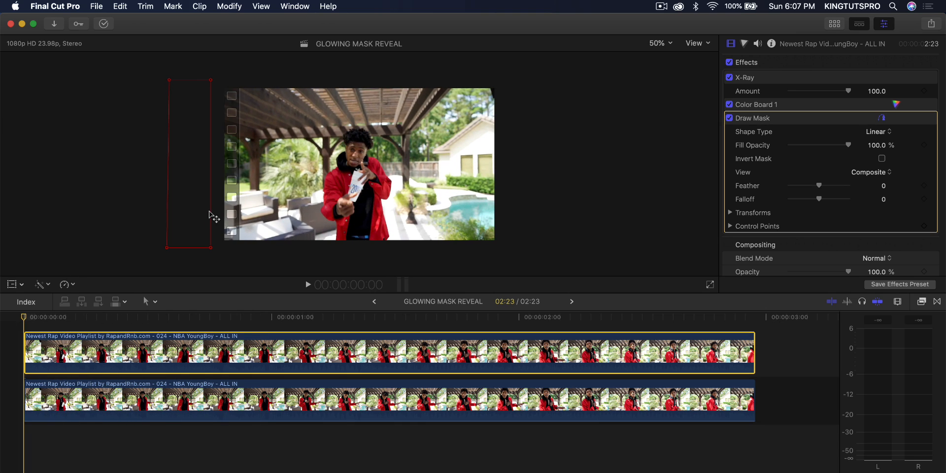
mouse_move(214, 217)
left_mouse_down()
mouse_move(527, 217)
mouse_move(231, 194)
mouse_move(539, 192)
left_mouse_up()
left_click_drag(169, 150, 196, 148)
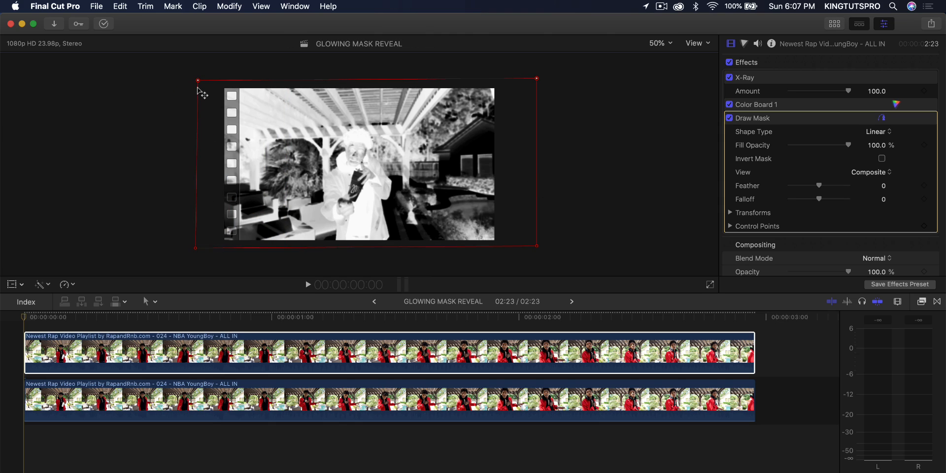
left_click_drag(197, 81, 193, 79)
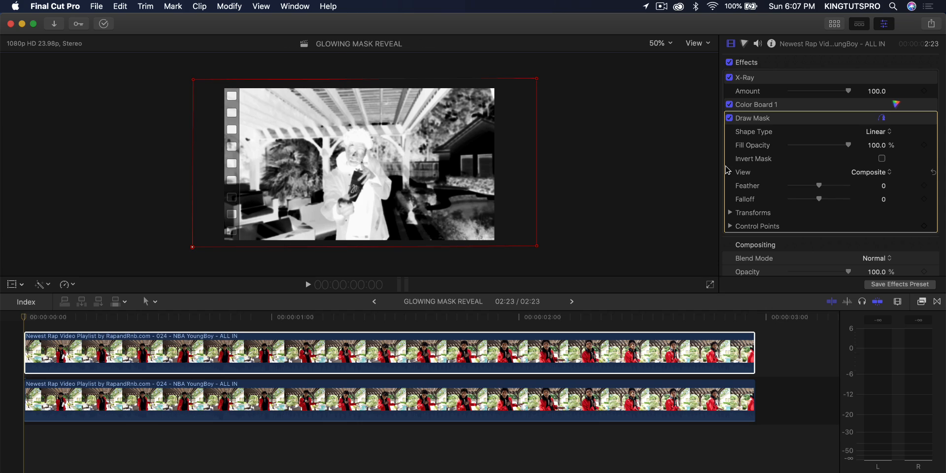
Step: Move the mask's left edge inside the picture at the first frame, exposing a strip of the original footage
left_click_drag(25, 318, 63, 316)
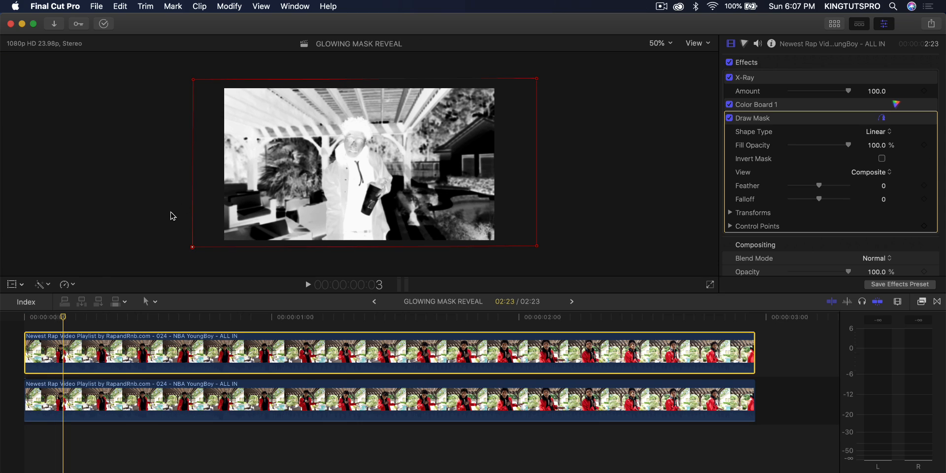
key("Home")
left_click_drag(193, 186, 253, 185)
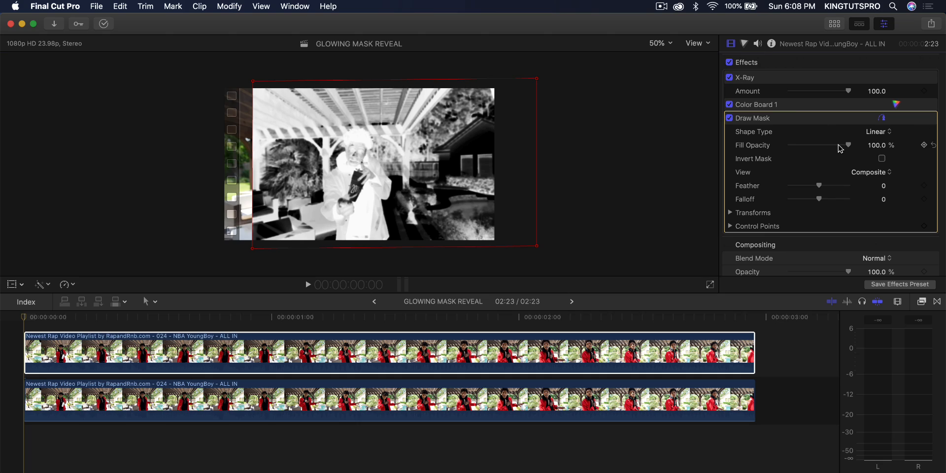
Step: Keyframe the mask's control points at the first frame, and at frame 18 move its left edge just beyond the picture's right side
scroll(848, 168, "down", 2)
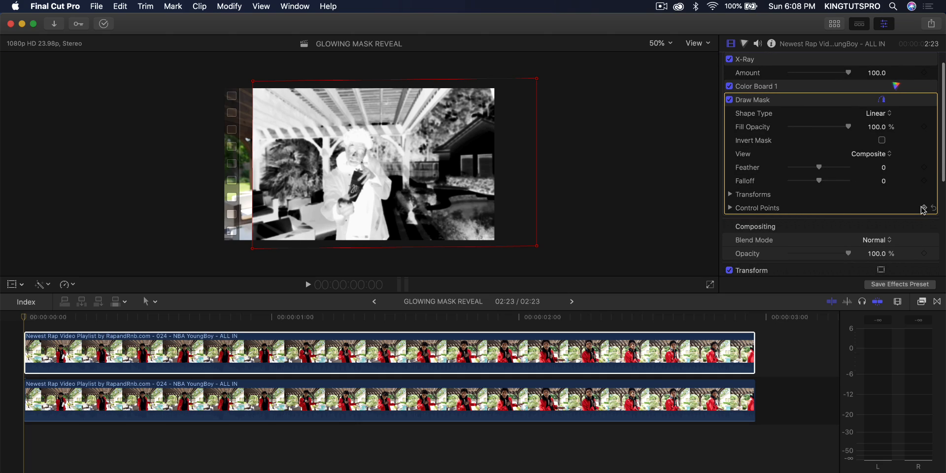
left_click(923, 208)
left_click(32, 347)
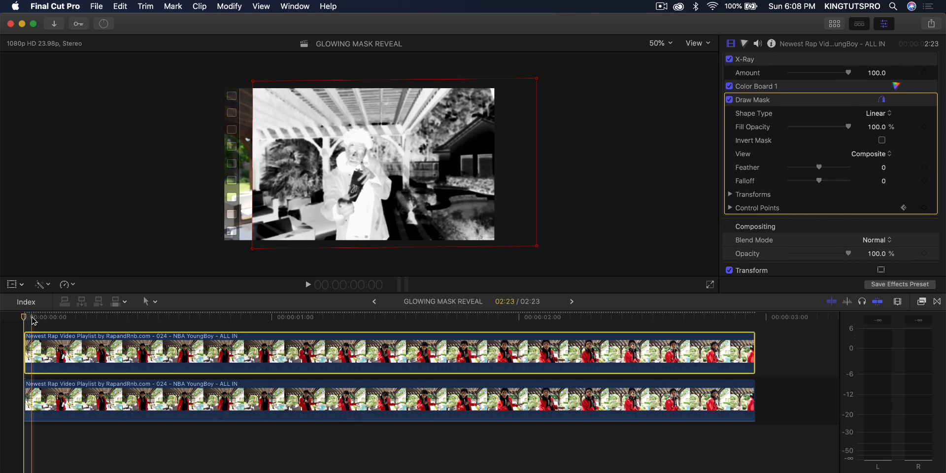
key("space")
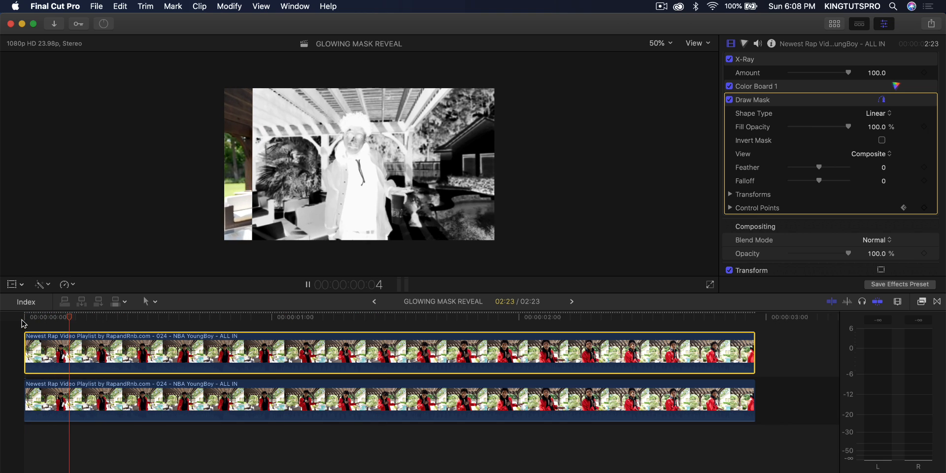
key("space")
left_click(215, 317)
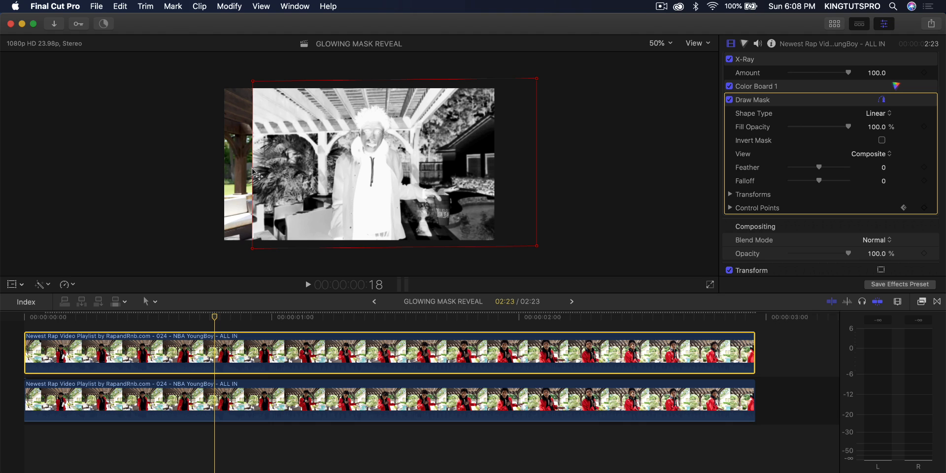
left_click_drag(258, 176, 502, 165)
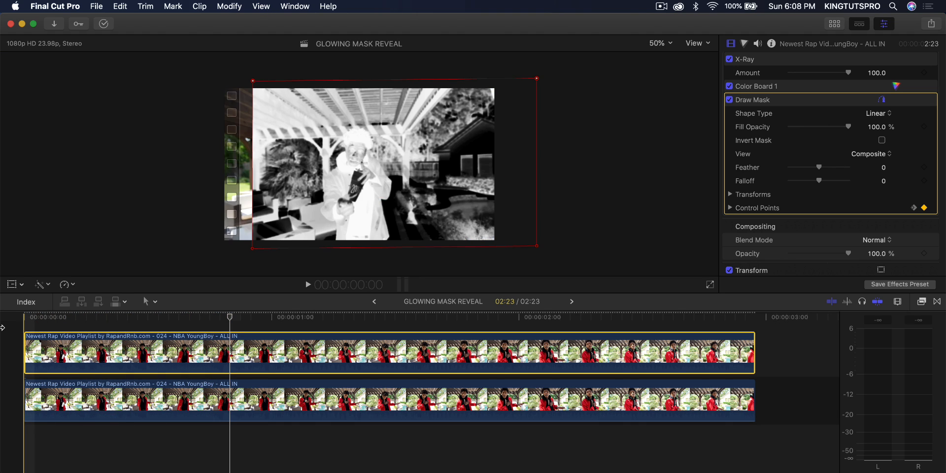
Step: Fit the picture to the viewer and play back the mask wipe from the first frame
key("space")
left_click(661, 43)
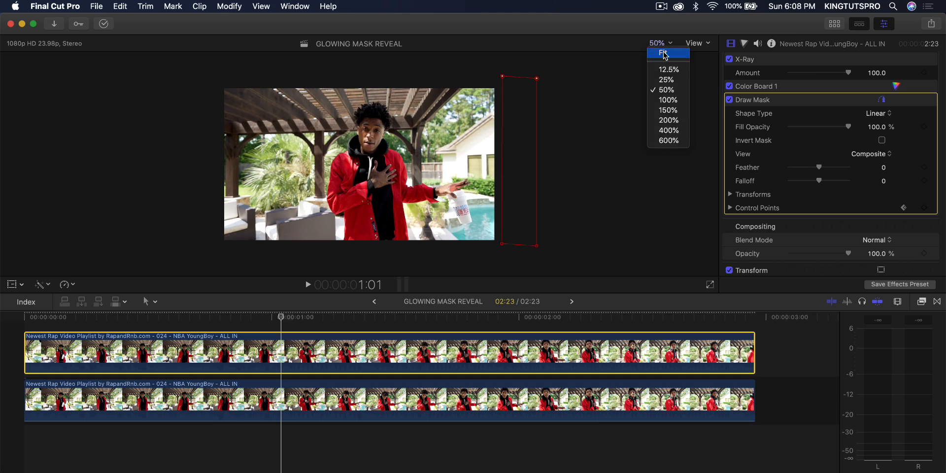
left_click(665, 55)
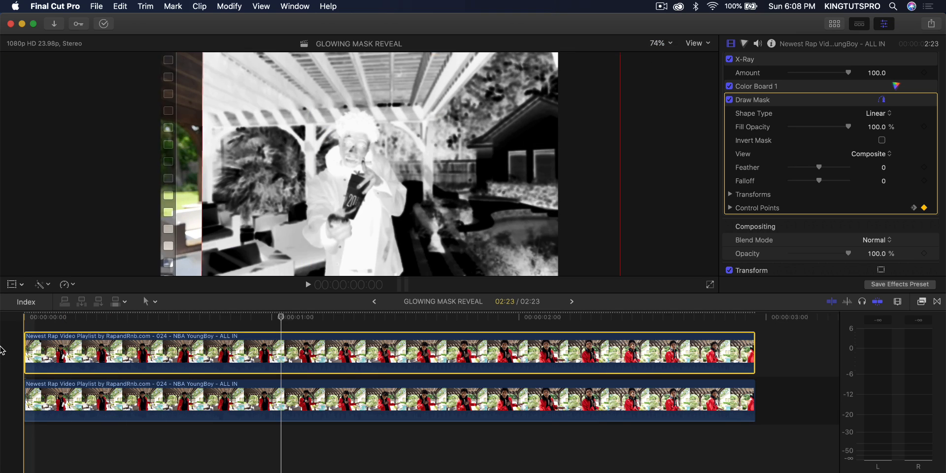
key("space")
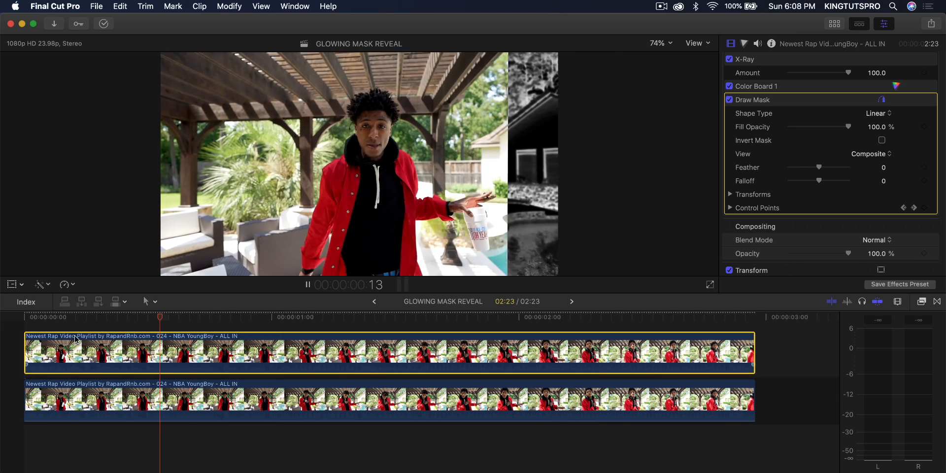
key("space")
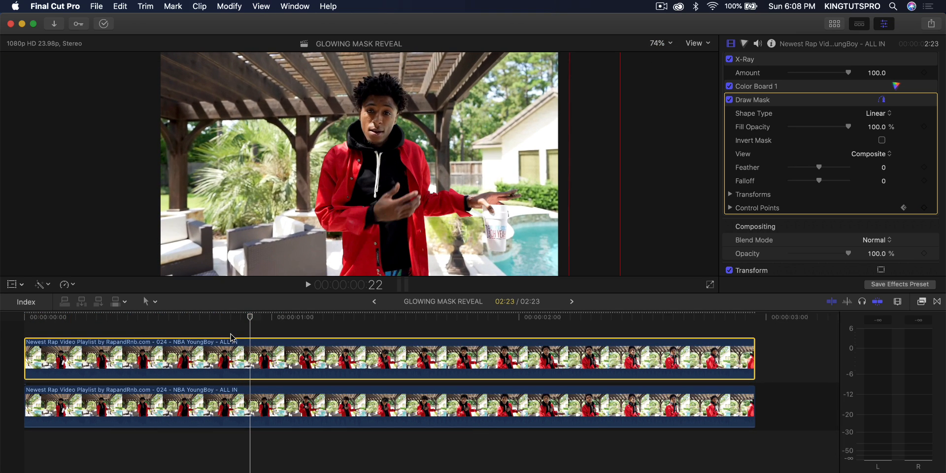
Step: Duplicate the masked X-Ray clip onto a new top layer and remove the copy's X-Ray, Color Board and Draw Mask effects
scroll(231, 338, "up", 1)
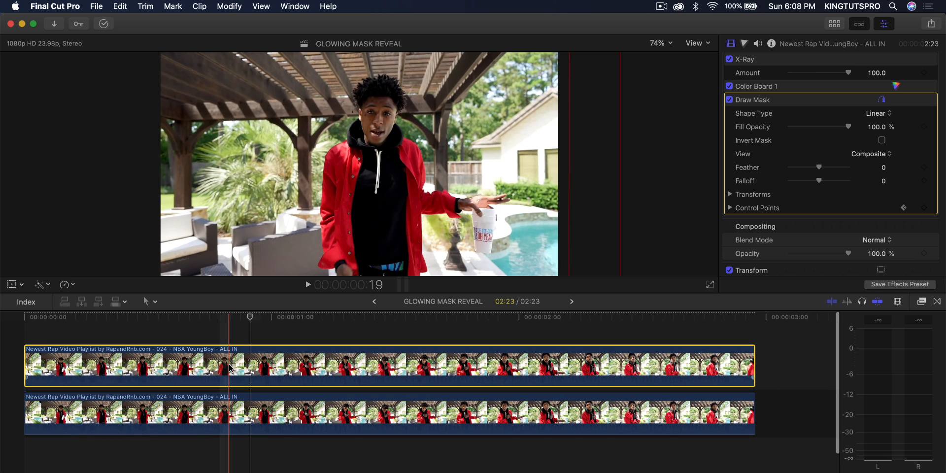
left_click_drag(229, 350, 230, 340)
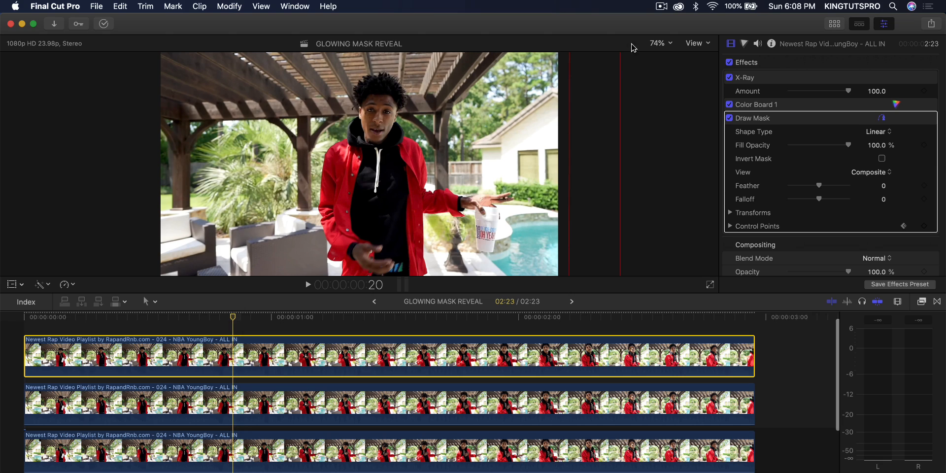
left_click(658, 45)
left_click(663, 54)
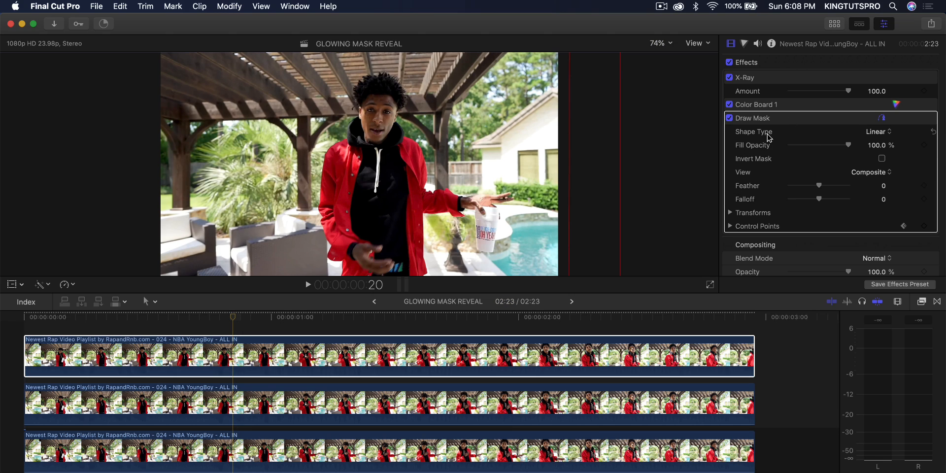
left_click(730, 118)
left_click(729, 118)
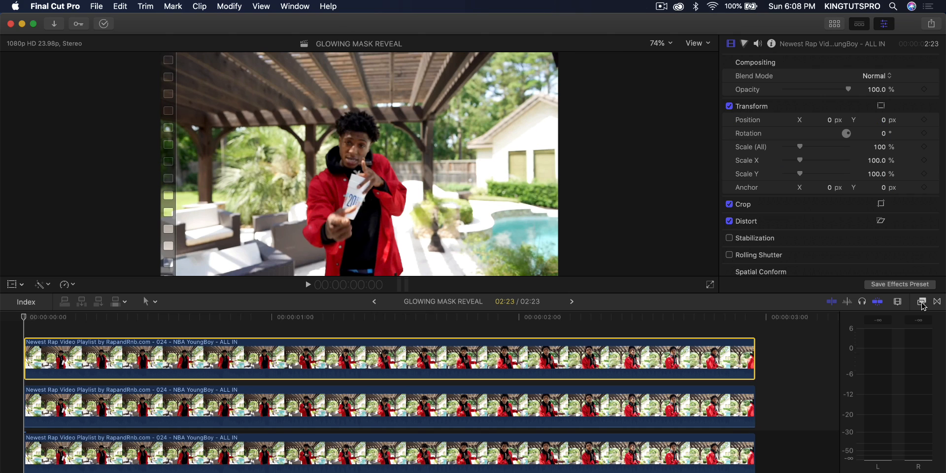
Step: Apply a fresh Draw Mask effect from the Masks category to the top clip
left_click(922, 302)
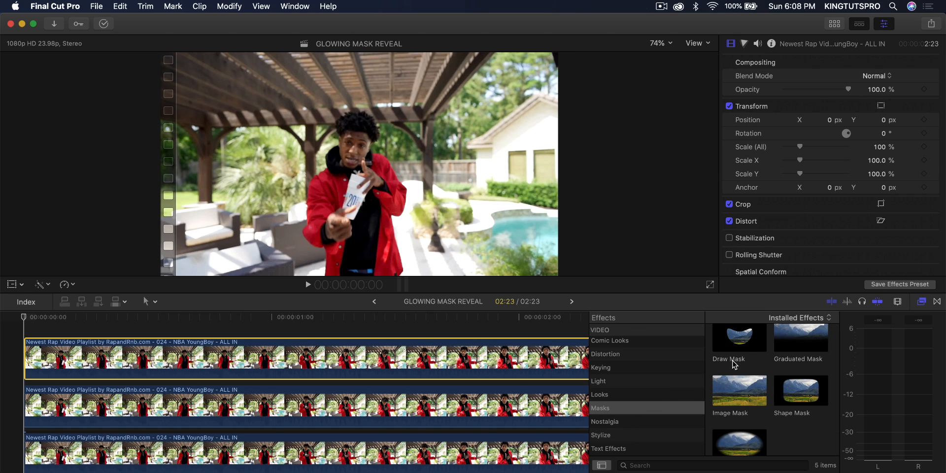
left_click_drag(745, 351, 473, 357)
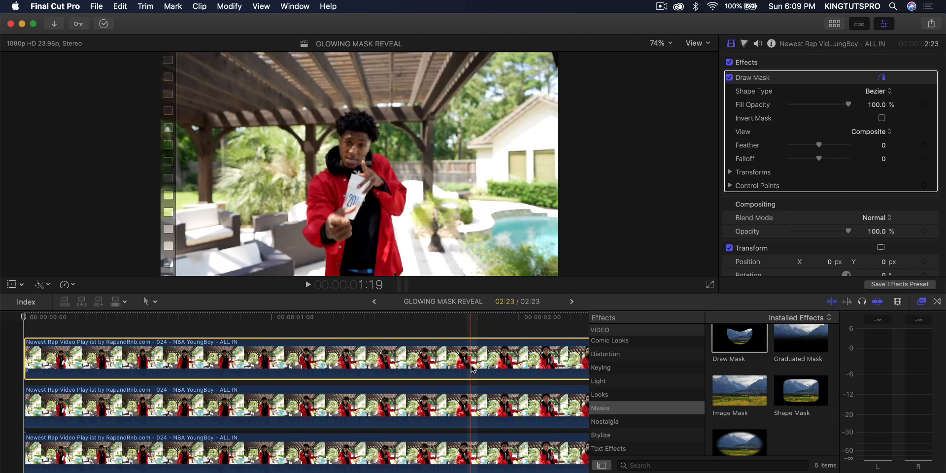
left_click(921, 303)
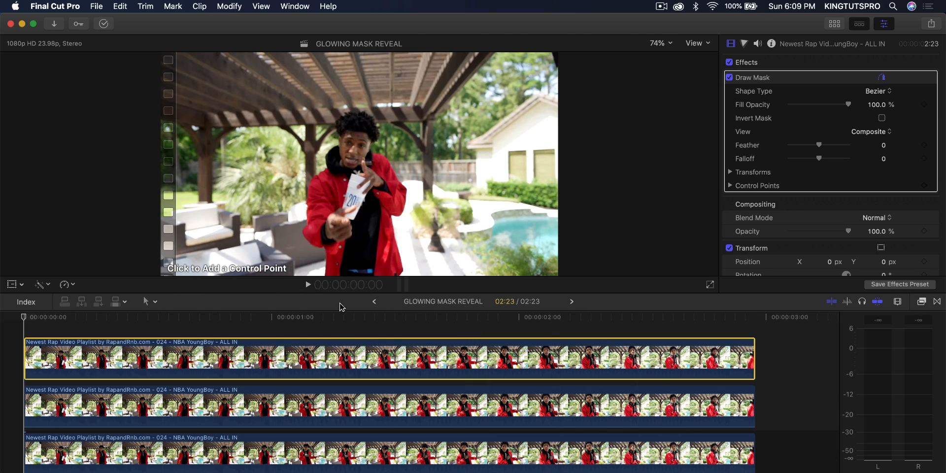
Step: At the first frame, trace a closed Linear mask around the man in the red jacket on the top clip
left_click(38, 317)
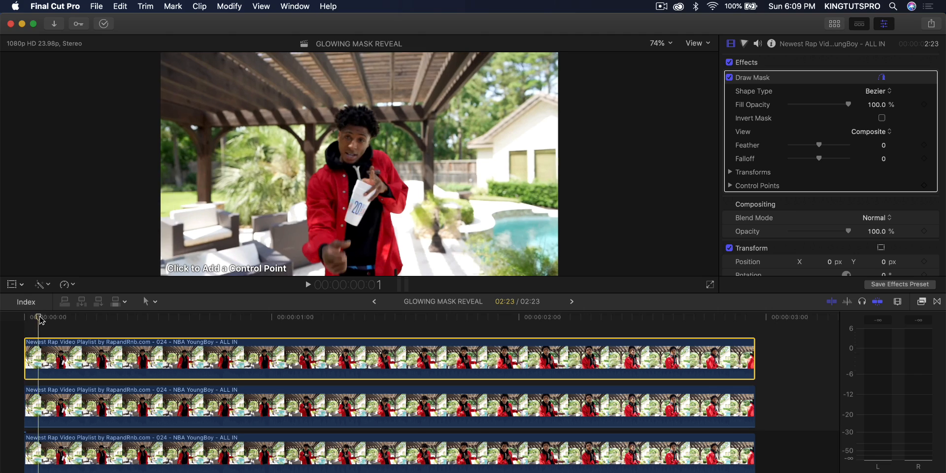
left_click_drag(40, 317, 14, 316)
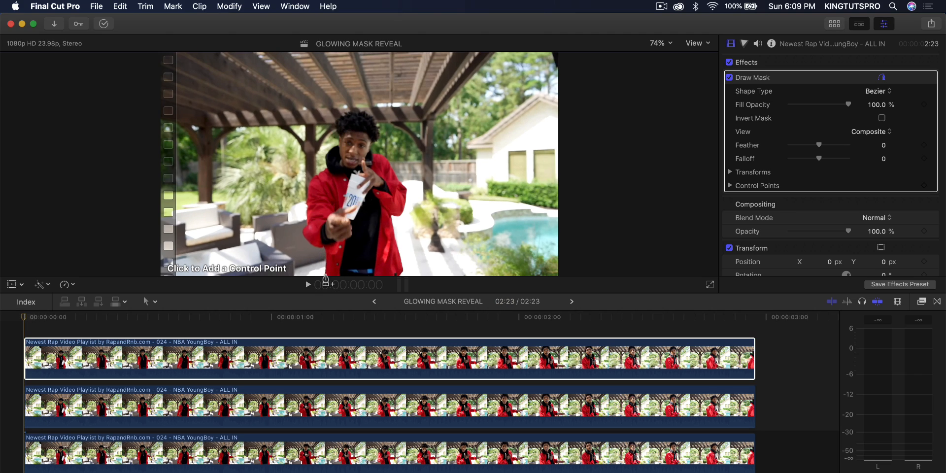
left_click(304, 240)
left_click(305, 216)
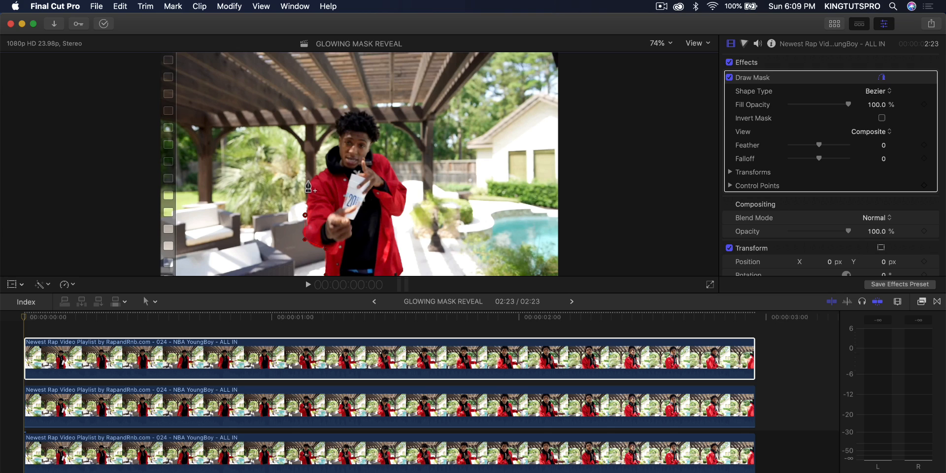
left_click(309, 180)
left_click(326, 168)
left_click(328, 145)
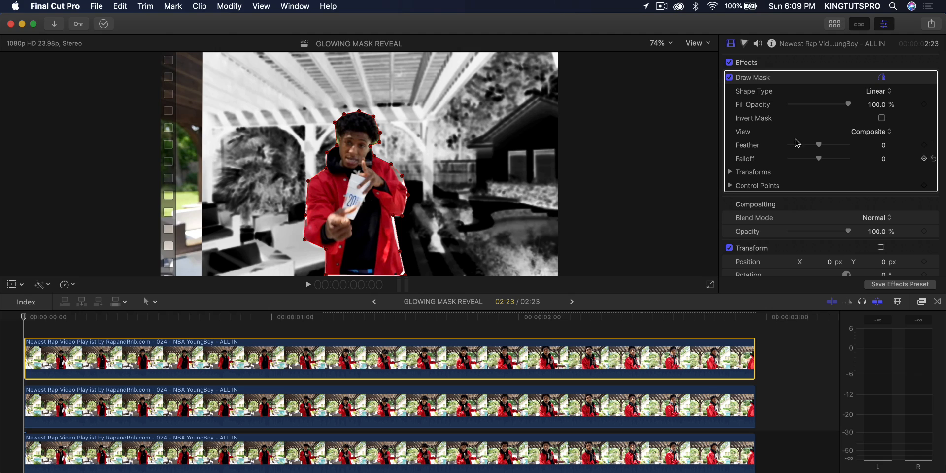
Step: Add first-frame keyframes to the new mask's control points and its Transforms position
left_click(793, 81)
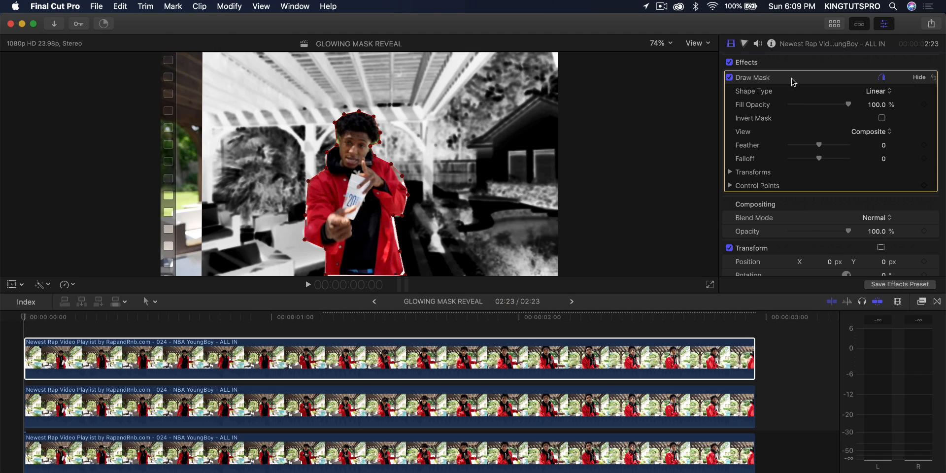
left_click(925, 187)
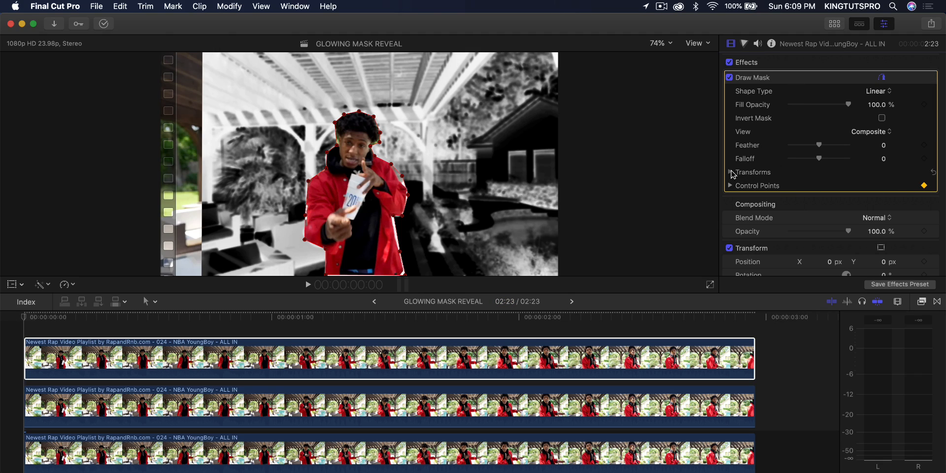
left_click(731, 172)
left_click(925, 187)
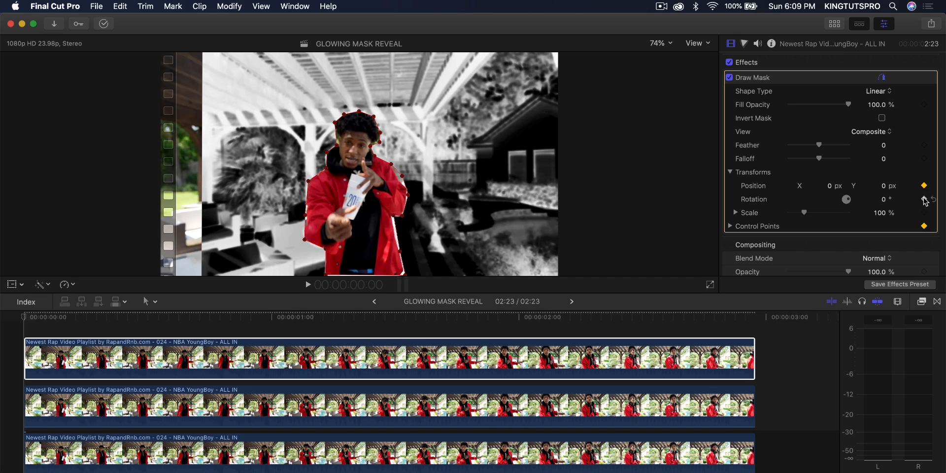
left_click(731, 172)
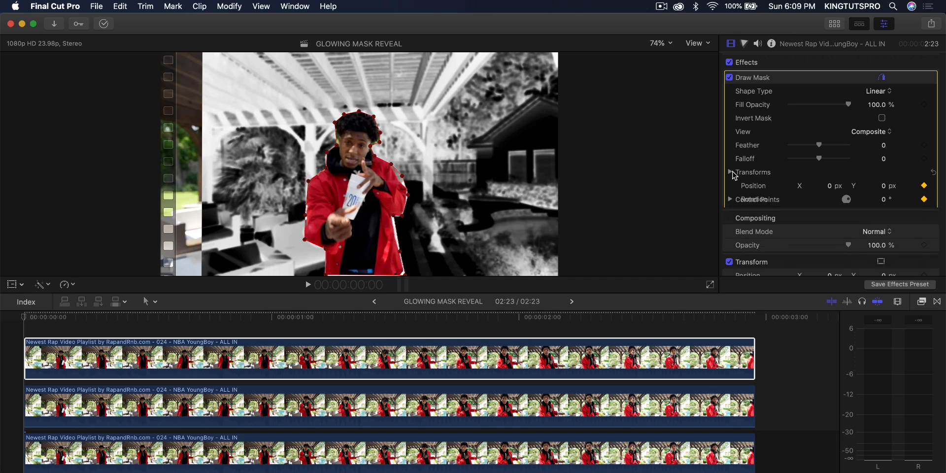
Step: At frame 1, adjust the mask's points around the man's hair and his lowered hand
left_click(24, 318)
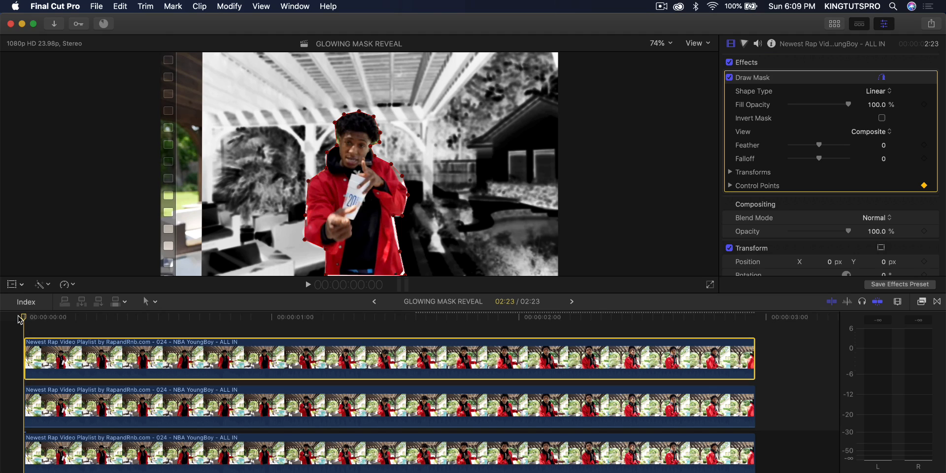
key("Right")
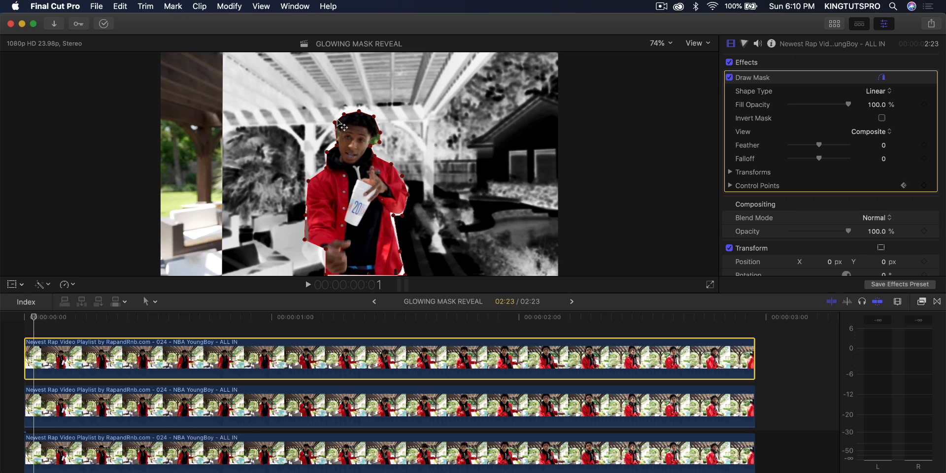
left_click_drag(335, 122, 343, 112)
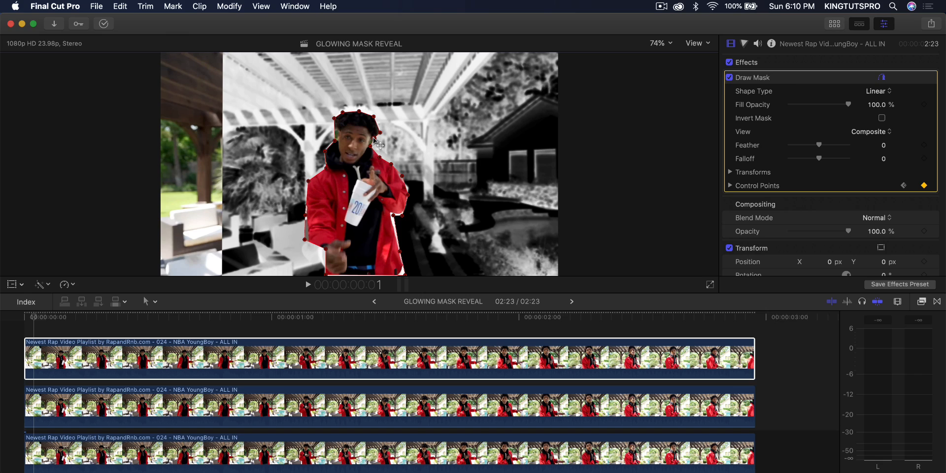
left_click_drag(304, 240, 302, 254)
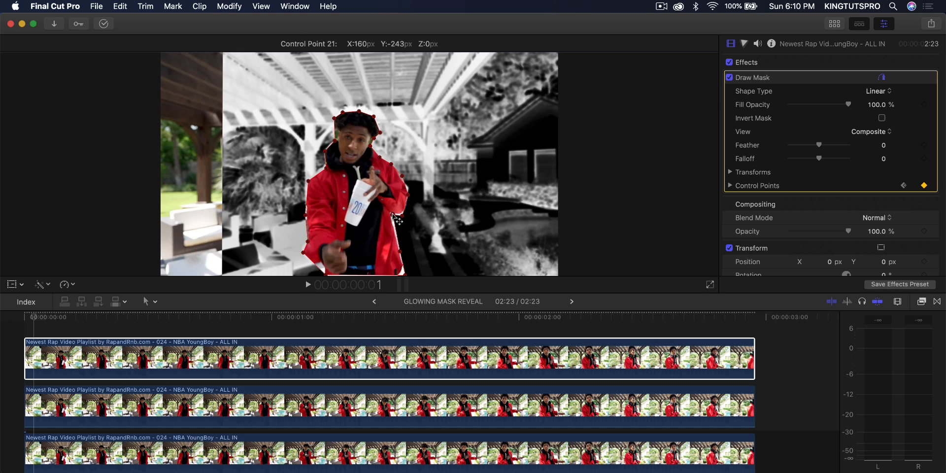
Step: At frame 3, raise the mask's upper points around the man's hair and refit its side to his sleeve
key("Right")
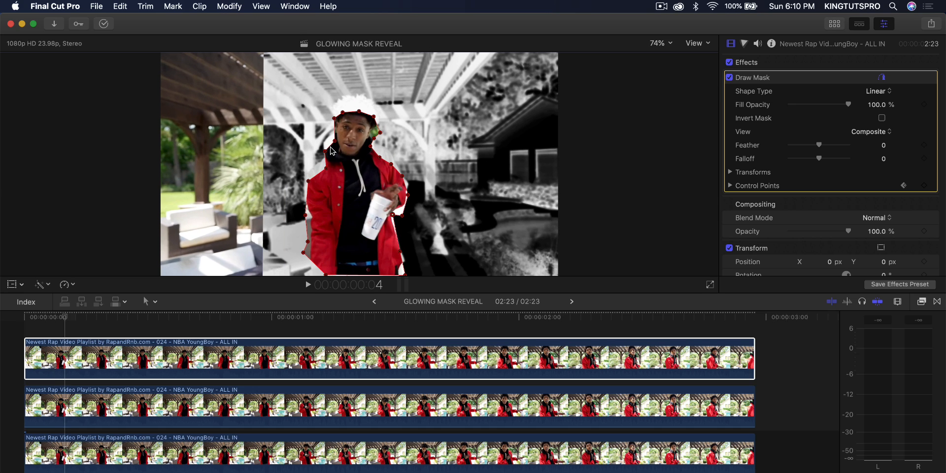
key("Left")
key("Left")
key("Left")
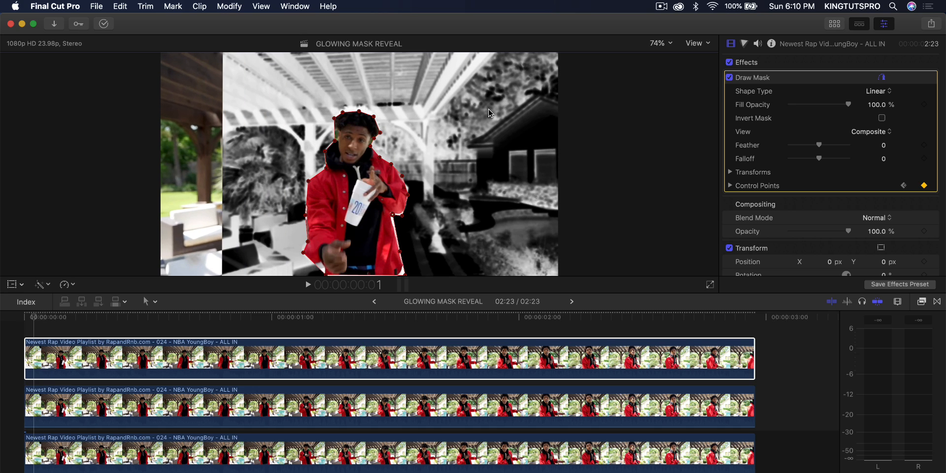
key("Right")
left_click_drag(343, 112, 384, 122)
key("Right")
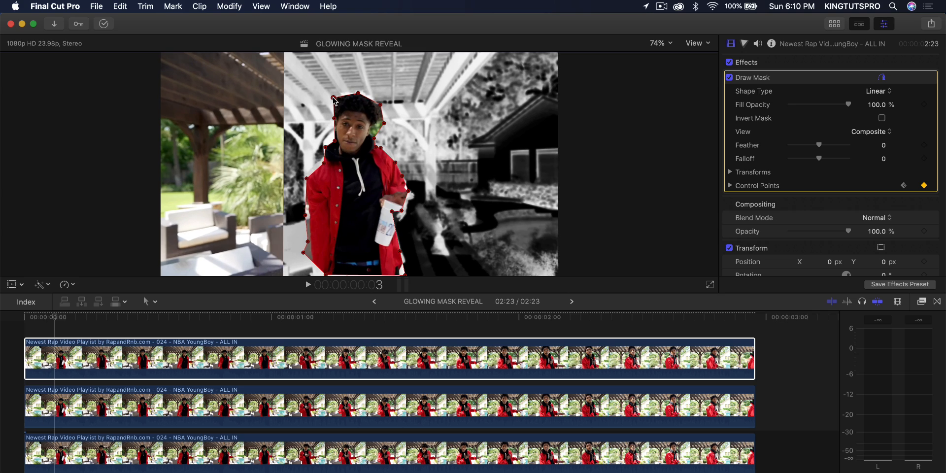
Step: At frame 6, refit the mask around the man's hair and extend it outward around the hand holding the cup
key("Right")
key("Right")
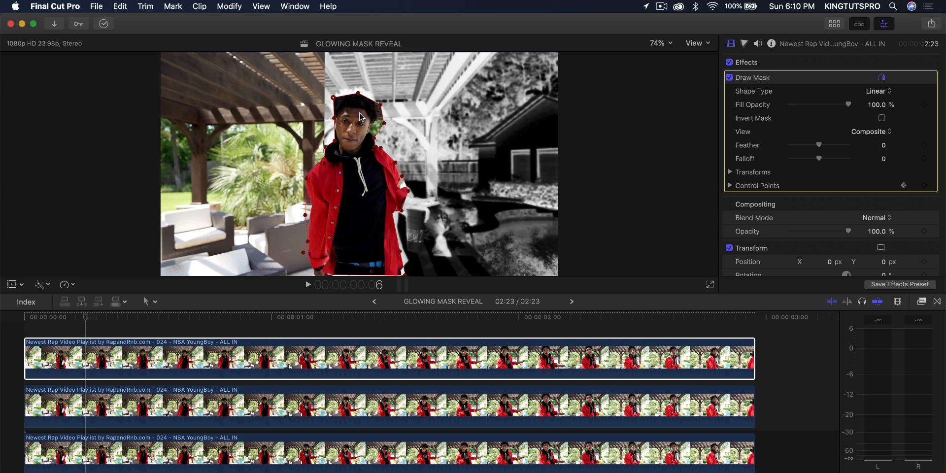
left_click_drag(360, 93, 378, 97)
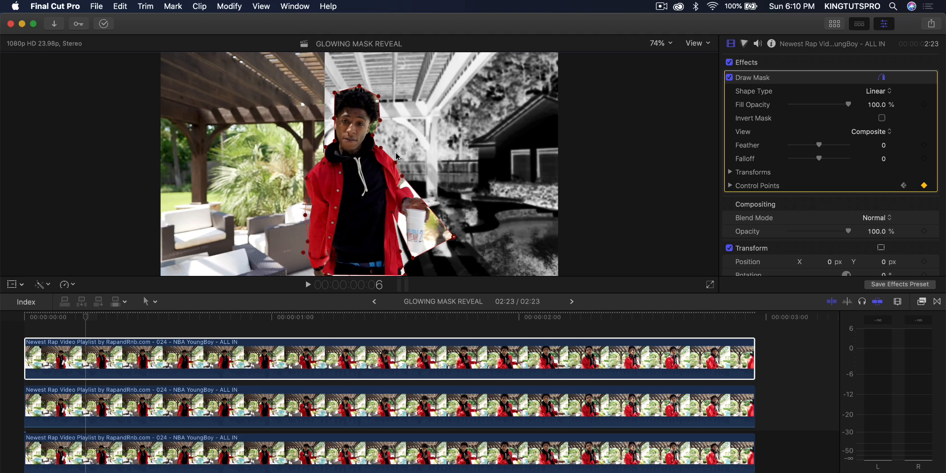
left_click_drag(402, 176, 444, 178)
Step: At frame 9, reshape the mask around the man's outstretched hand and the cup
key("Right")
key("Right")
left_click_drag(413, 258, 434, 254)
key("Right")
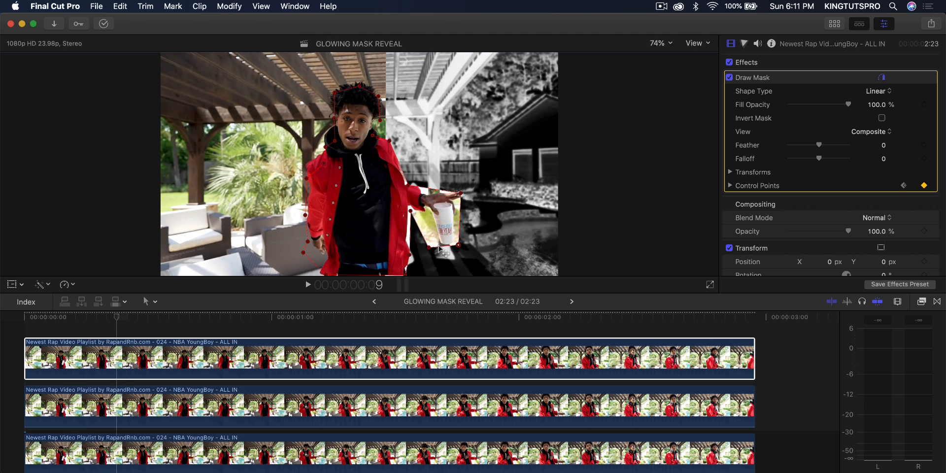
Step: Step ahead to frame 17, then return to the start and play the reveal to check the masked performer
key("Right")
key("Right")
key("Right")
key("Right")
key("Right")
key("Right")
key("Right")
key("Right")
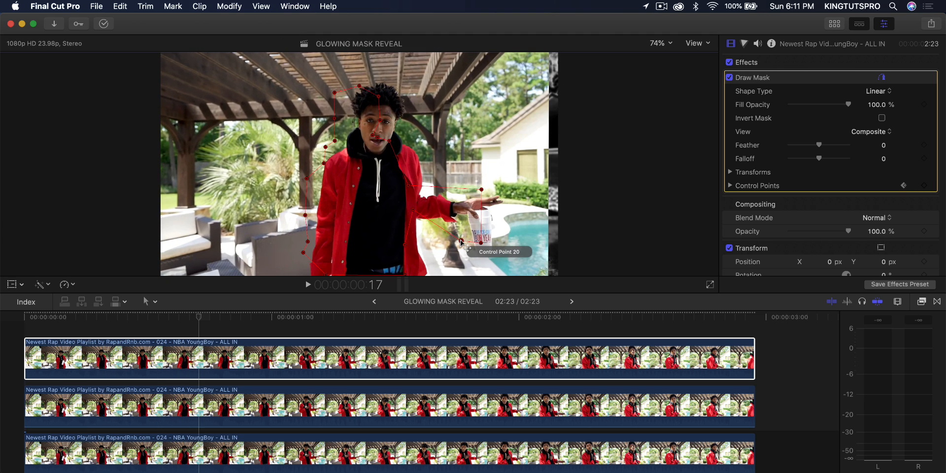
left_click(220, 321)
left_click_drag(229, 322, 6, 320)
key("Left")
key("space")
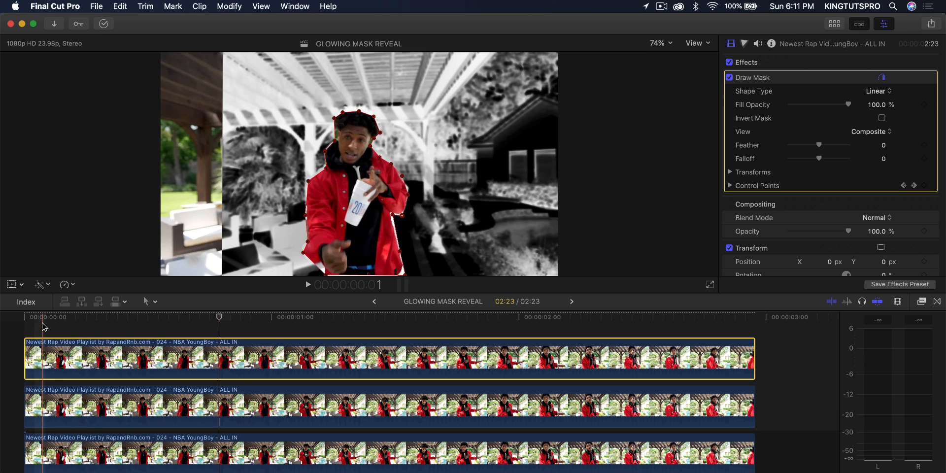
Step: Duplicate the masked top clip twice, stacking both copies on new layers above it
left_click(113, 360)
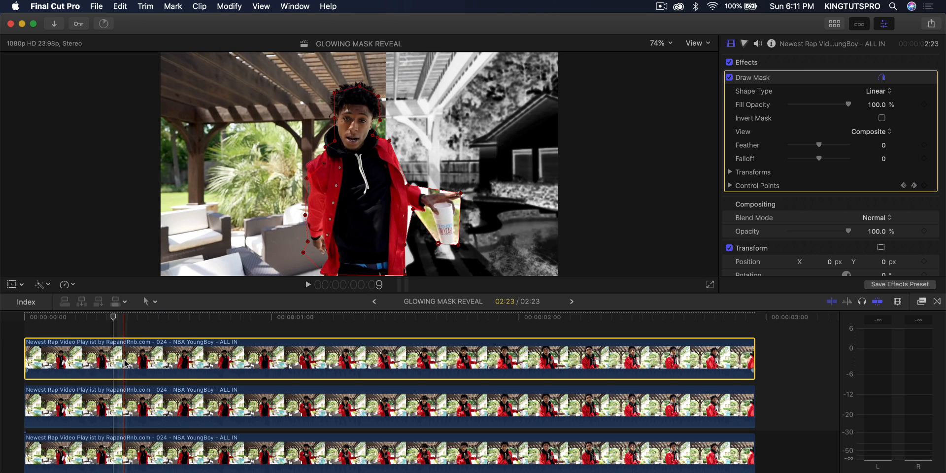
scroll(125, 363, "up", 2)
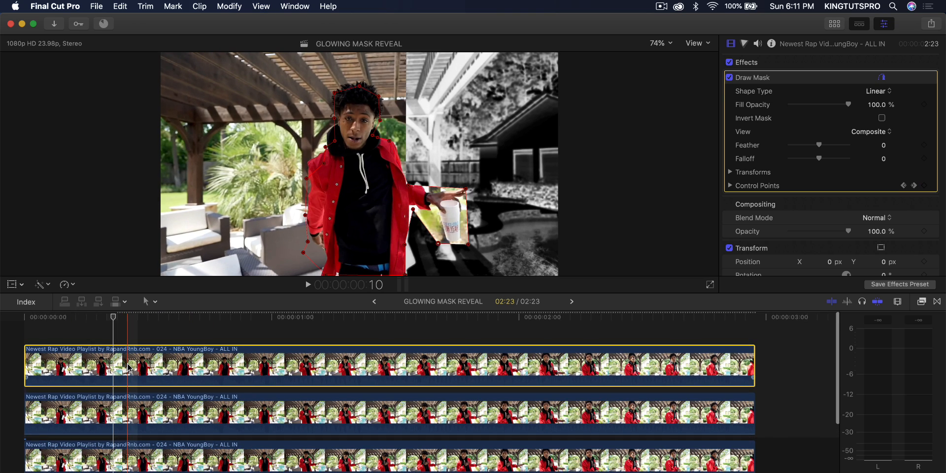
left_click_drag(127, 365, 129, 329, "alt")
left_click(130, 341)
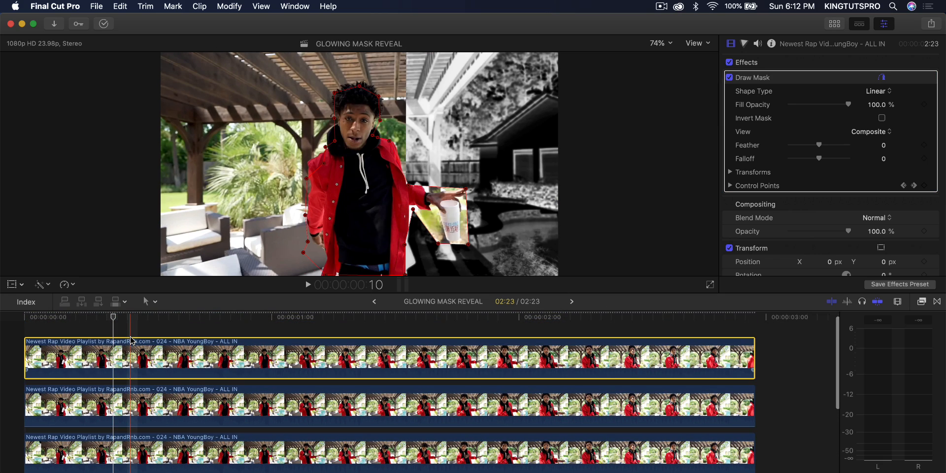
scroll(131, 350, "up", 2)
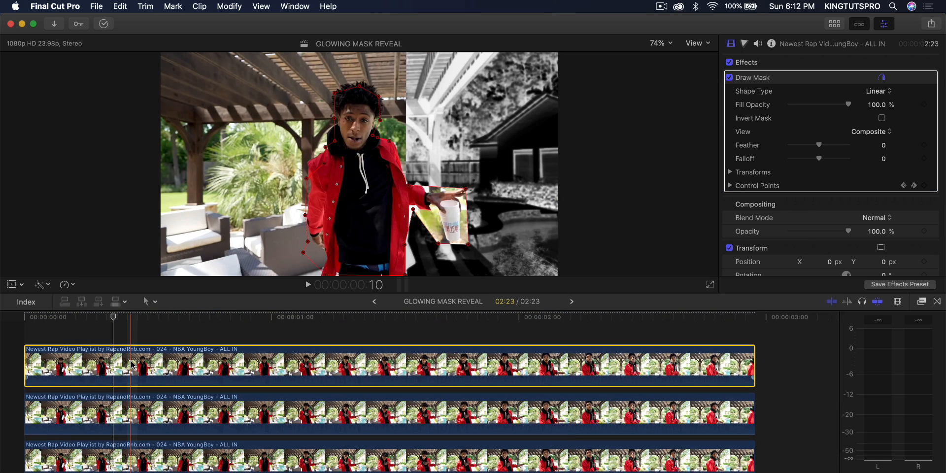
left_click_drag(133, 365, 134, 328, "alt")
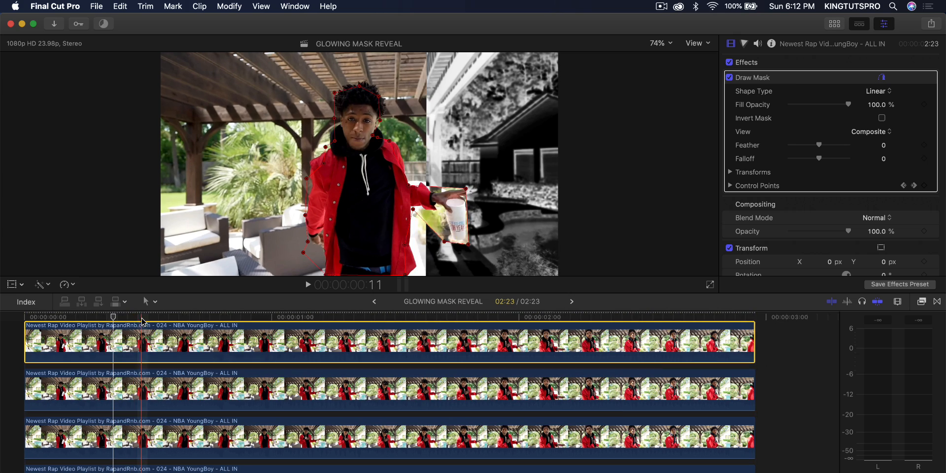
Step: Raise the master exposure of the middle masked copy to 100%
left_click(120, 394)
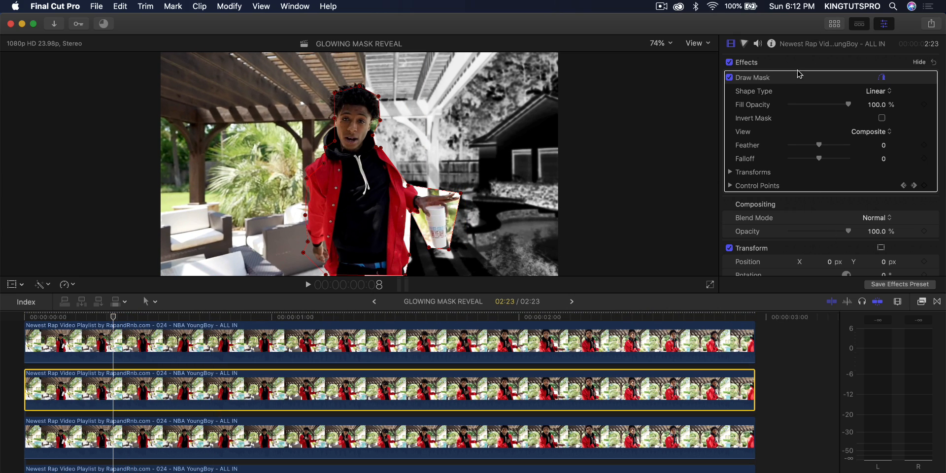
left_click(746, 44)
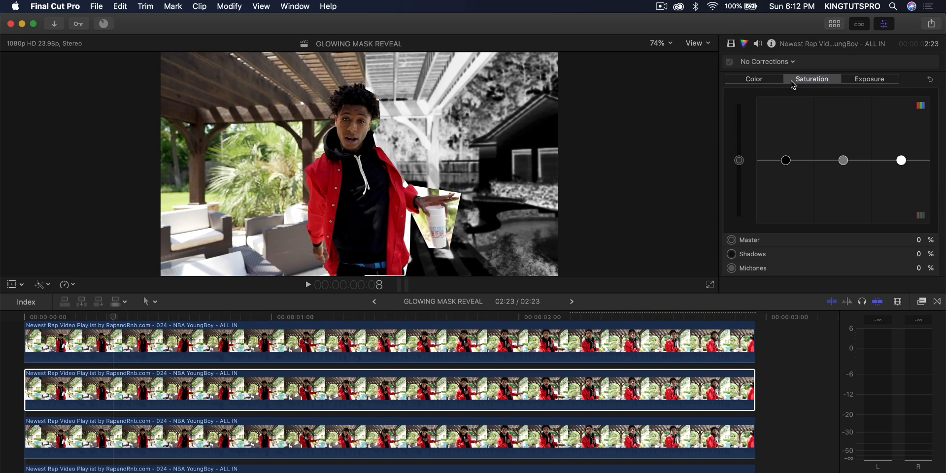
left_click(868, 81)
left_click_drag(742, 161, 743, 94)
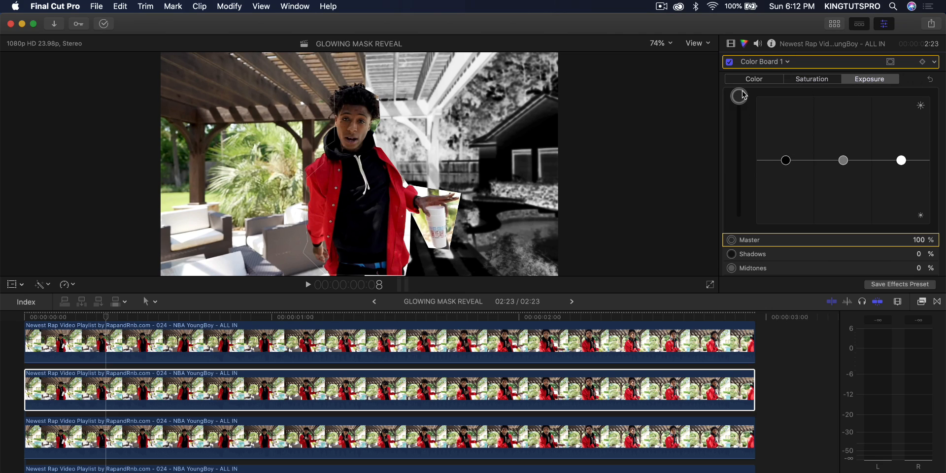
Step: Tint the middle masked copy yellow with master color at 72° and 85%, and set its master saturation to 100%
left_click(745, 84)
left_click_drag(792, 160, 773, 113)
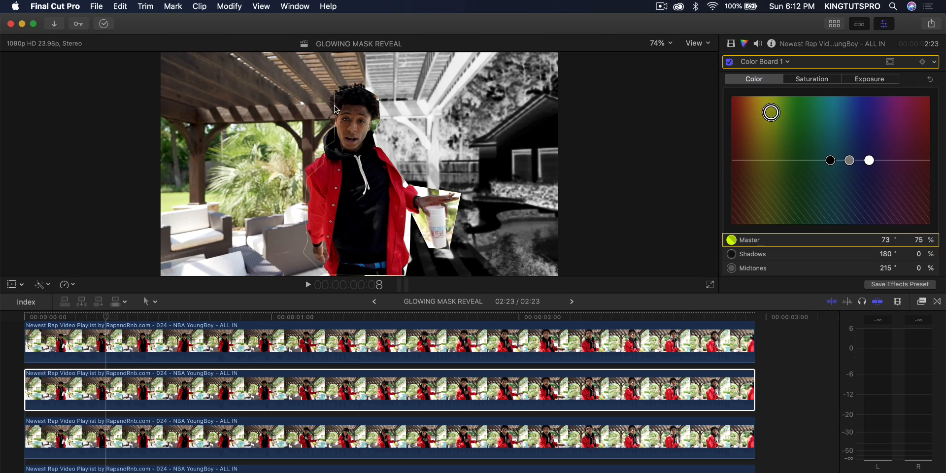
left_click_drag(777, 112, 775, 102)
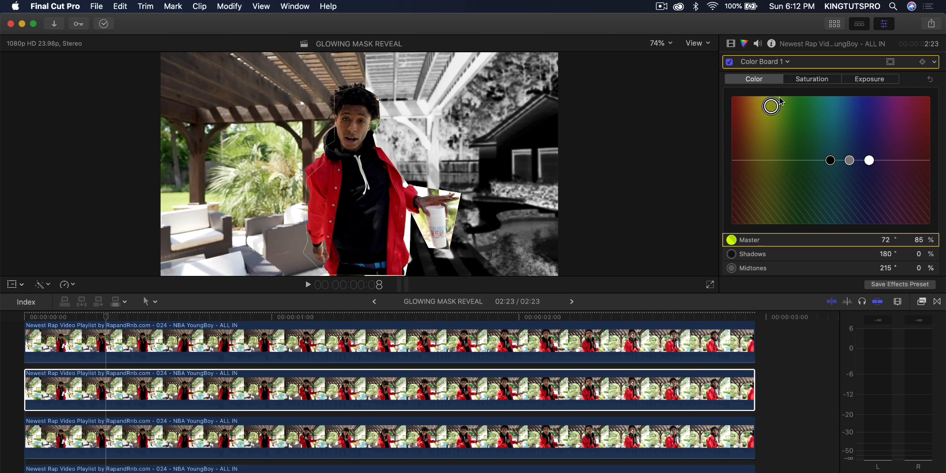
left_click(814, 79)
left_click_drag(740, 160, 740, 95)
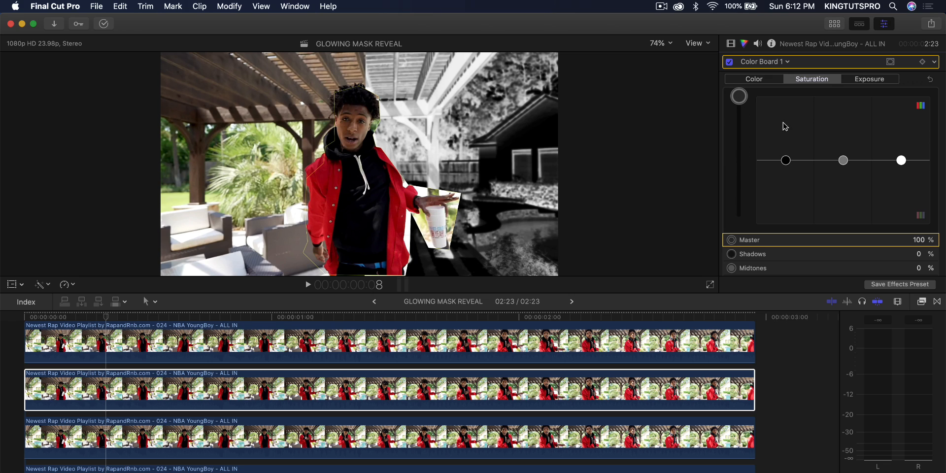
left_click(786, 160)
left_click(754, 79)
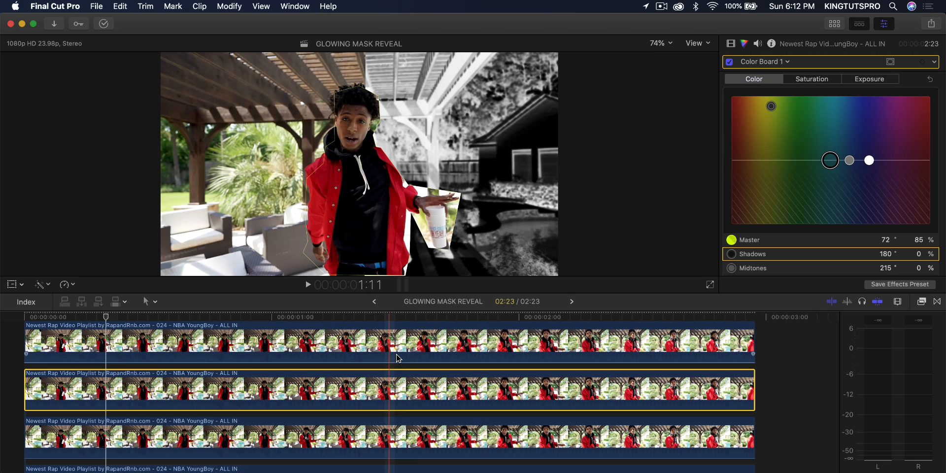
Step: Apply the Focus blur effect to the middle masked copy and check its outline at frame 6
left_click(922, 301)
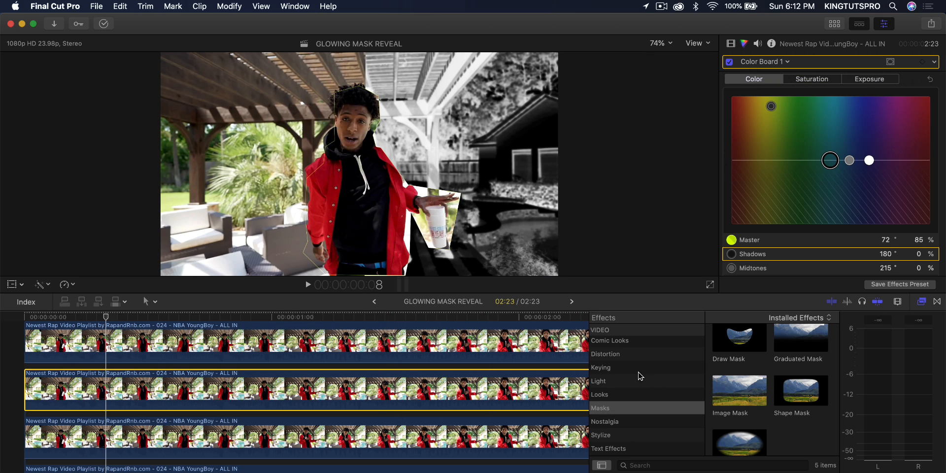
scroll(640, 376, "up", 3)
left_click(621, 350)
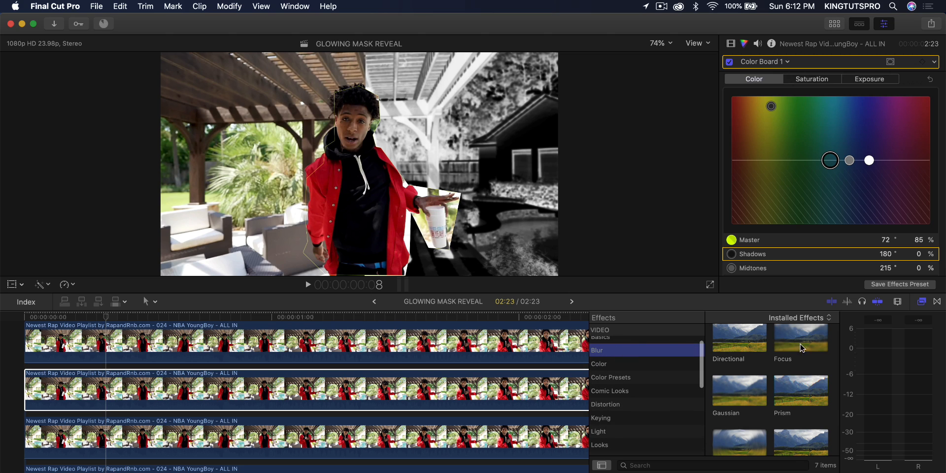
left_click_drag(801, 347, 474, 395)
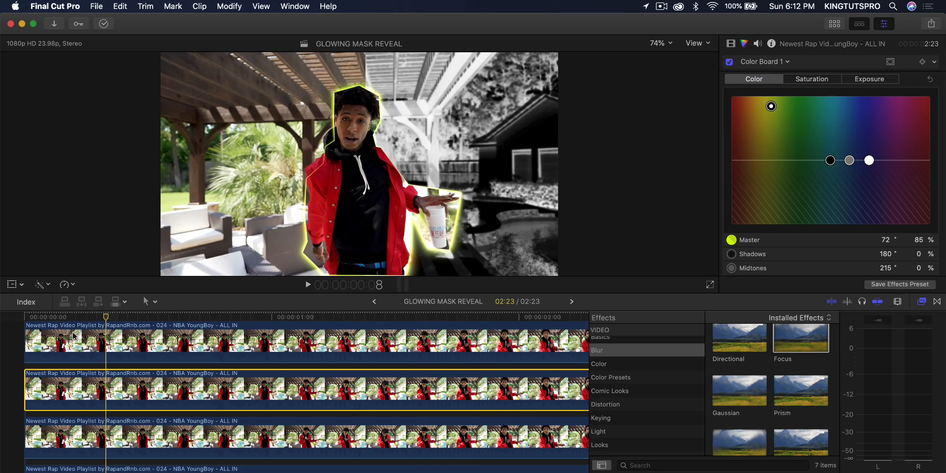
left_click(86, 317)
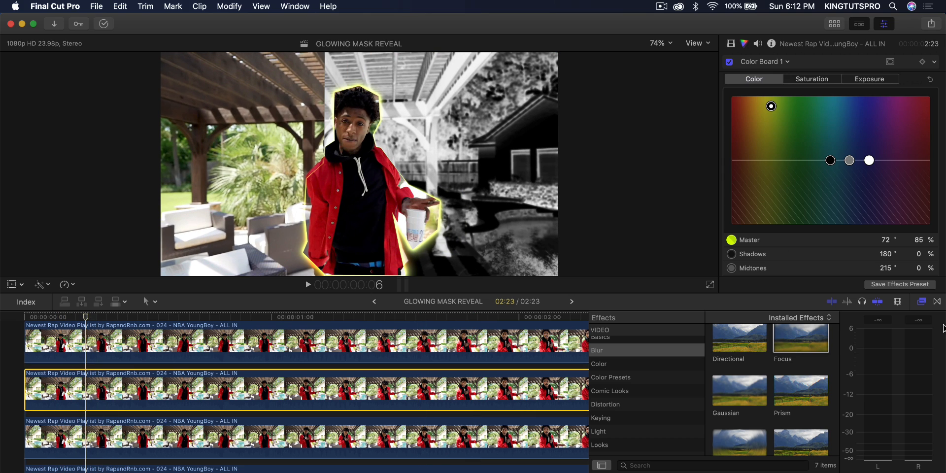
Step: Shift the middle masked copy's master color to green at 99° and 99%, and its shadows to 183° and 4%
left_click(921, 303)
mouse_move(772, 106)
left_mouse_down()
mouse_move(786, 104)
mouse_move(753, 105)
mouse_move(784, 98)
left_mouse_up()
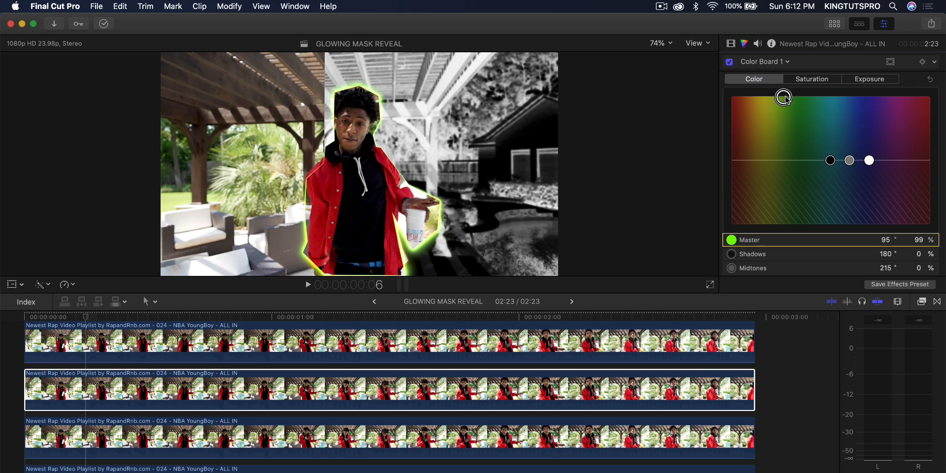
left_click(831, 160)
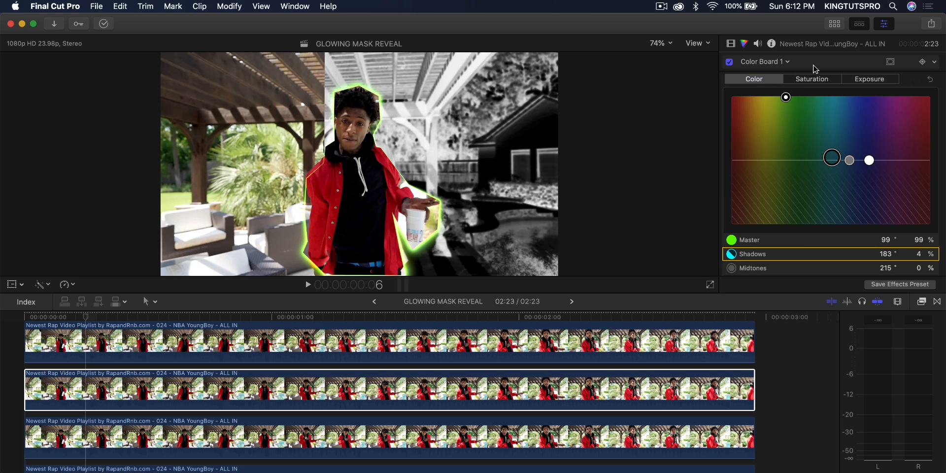
Step: Set shadow saturation to -56% and midtones to 25%, raise highlight saturation, and set shadow exposure to 29% on the middle masked copy
left_click(808, 80)
left_click_drag(785, 146, 786, 196)
left_click_drag(843, 160, 844, 144)
left_click_drag(902, 160, 900, 130)
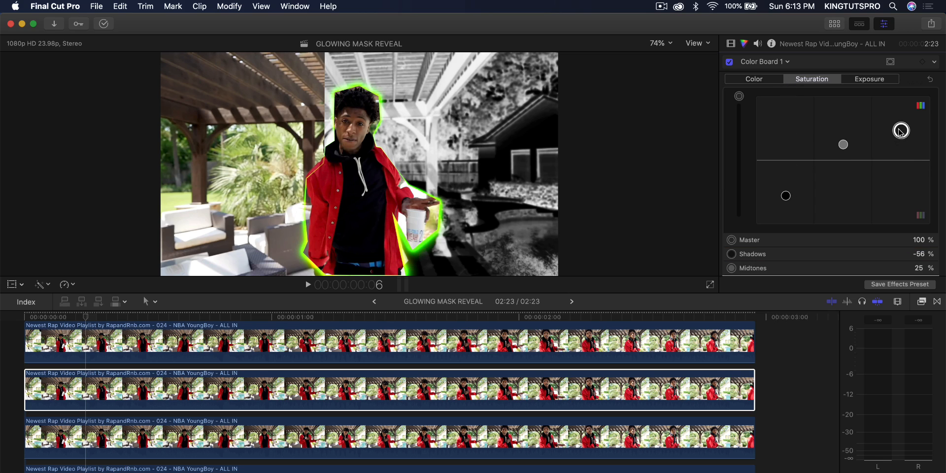
left_click(882, 79)
left_click_drag(742, 96, 743, 48)
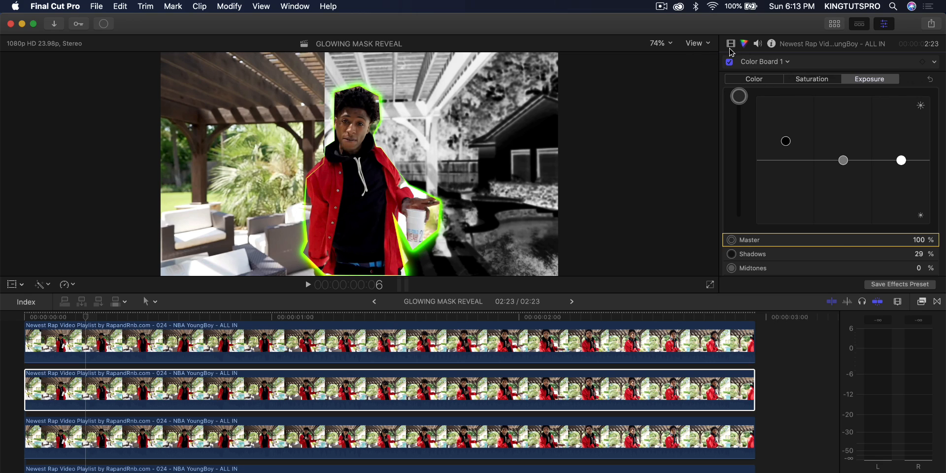
Step: Apply the Glow light effect to the middle masked copy with an amount of 100, and check it at frames 22 and 6
left_click(731, 44)
left_click(922, 302)
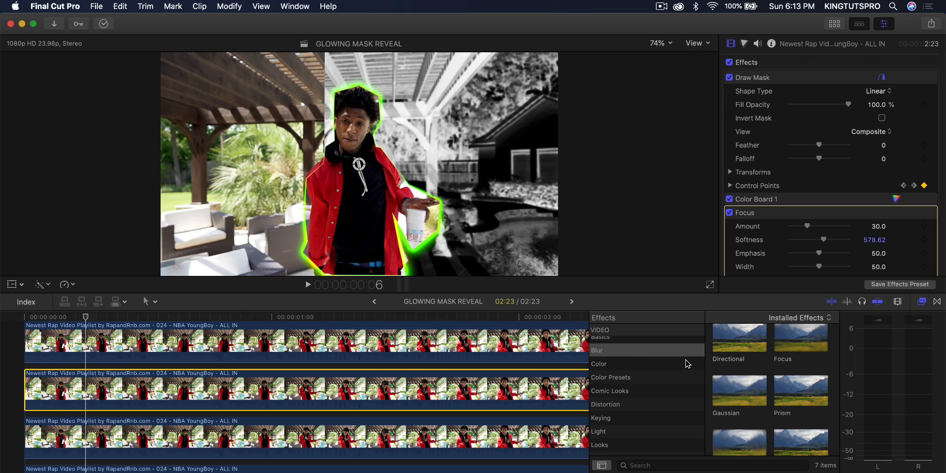
scroll(639, 361, "up", 1)
scroll(639, 362, "up", 1)
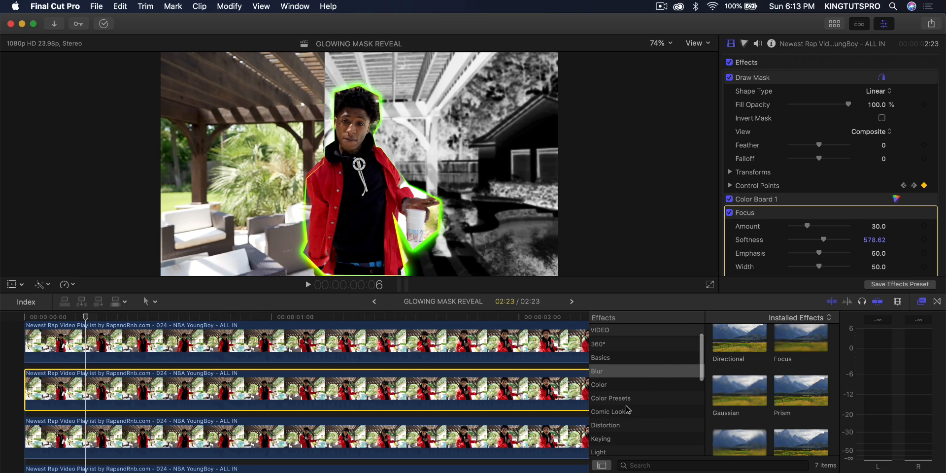
scroll(621, 438, "down", 1)
left_click(621, 443)
scroll(648, 426, "down", 2)
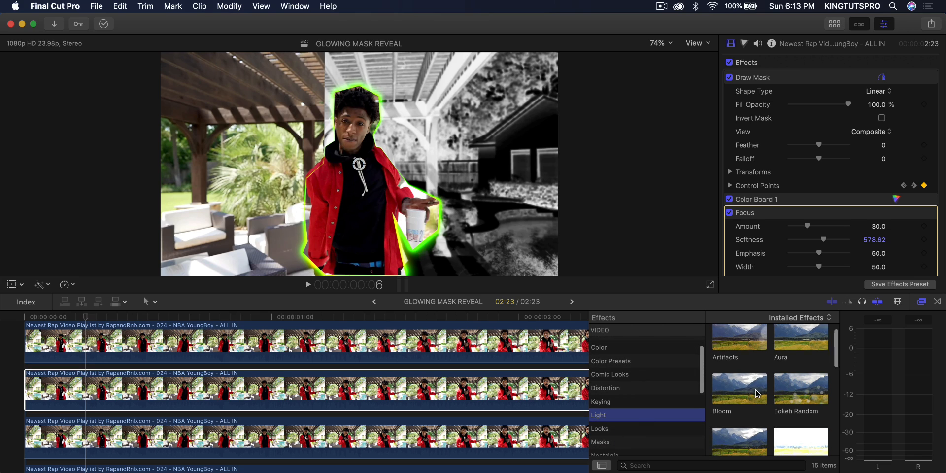
scroll(757, 393, "down", 5)
left_click(731, 348)
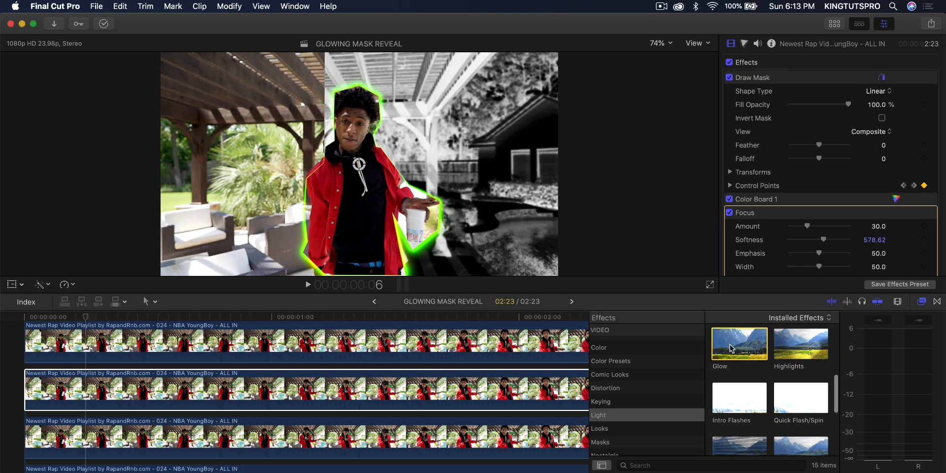
left_click_drag(739, 349, 528, 387)
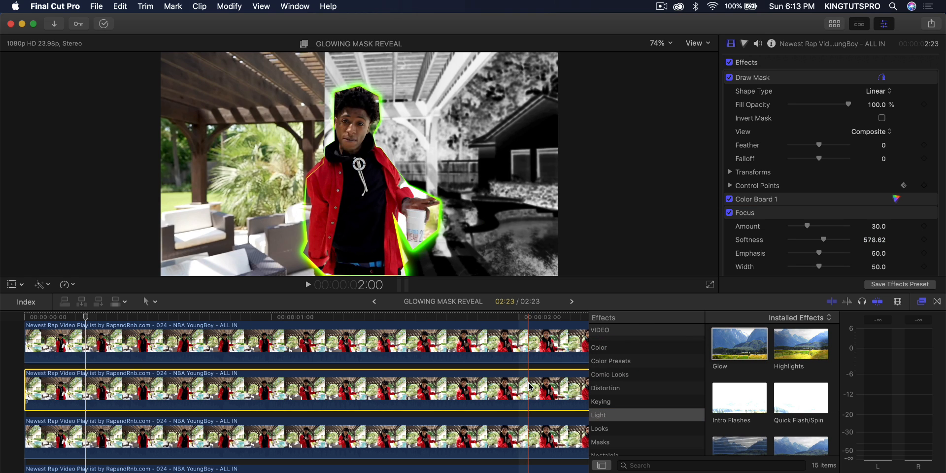
left_click(922, 301)
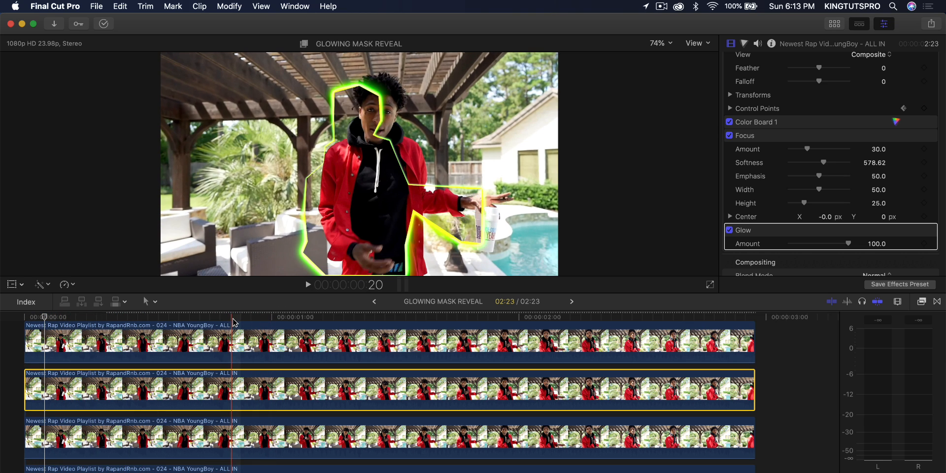
left_click(257, 319)
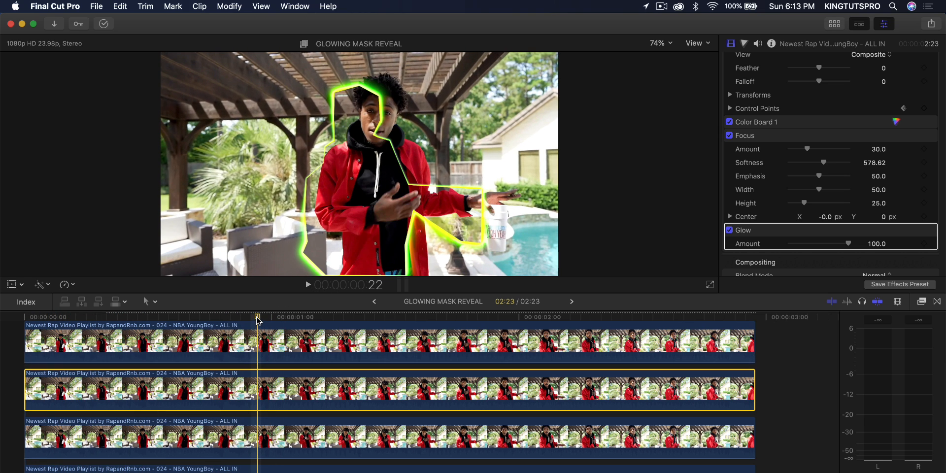
left_click(83, 319)
Step: Combine the top two masked clips into a compound clip named "glow effect"
left_click(97, 348)
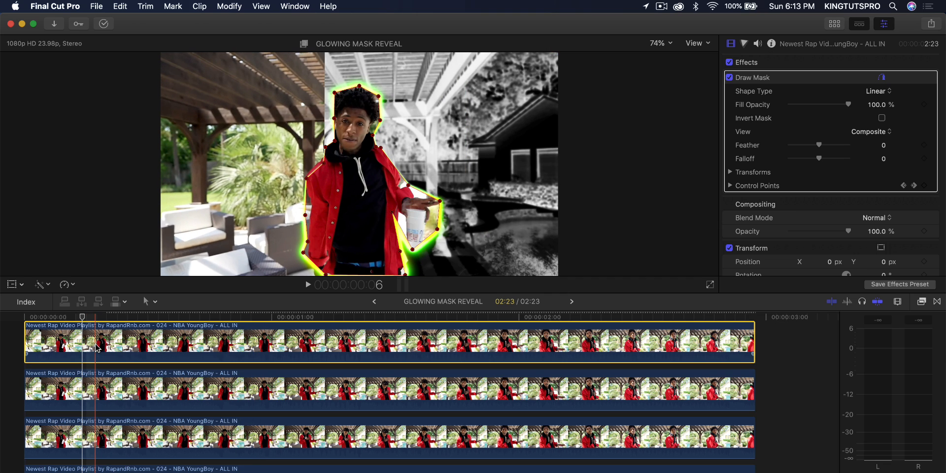
scroll(97, 348, "up", 2)
left_click_drag(104, 339, 91, 425)
right_click(152, 345)
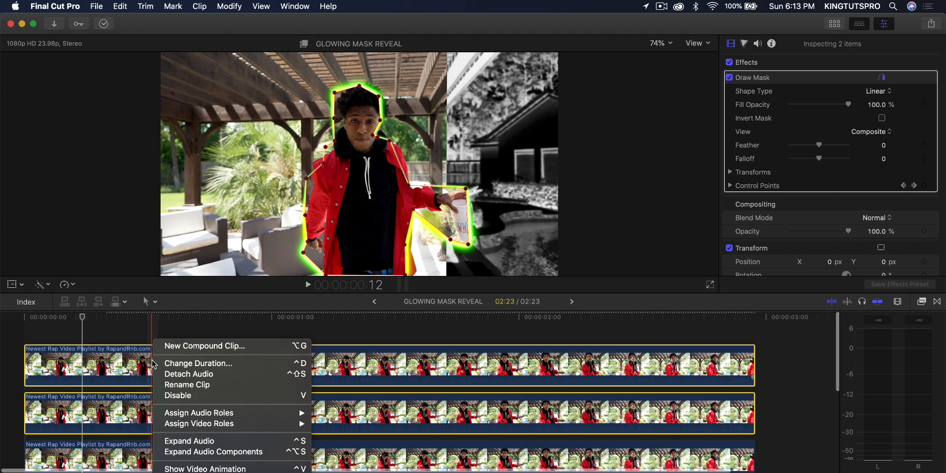
left_click(182, 347)
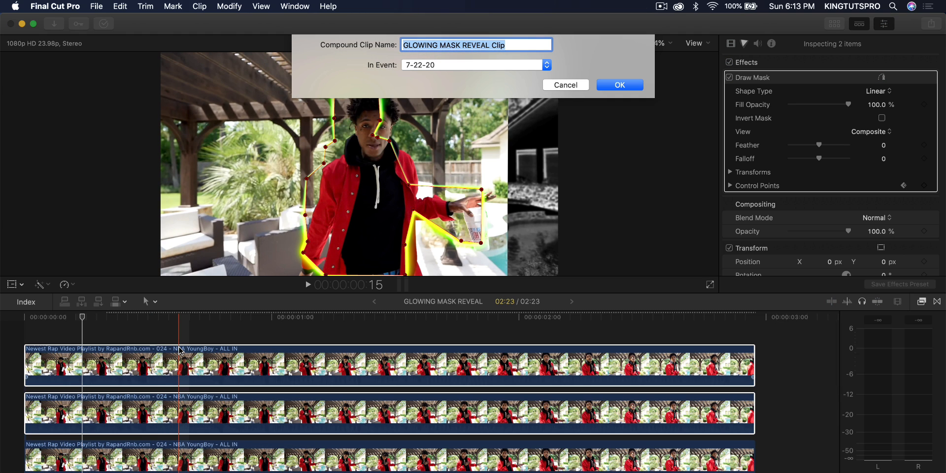
type("glow effect")
key("Return")
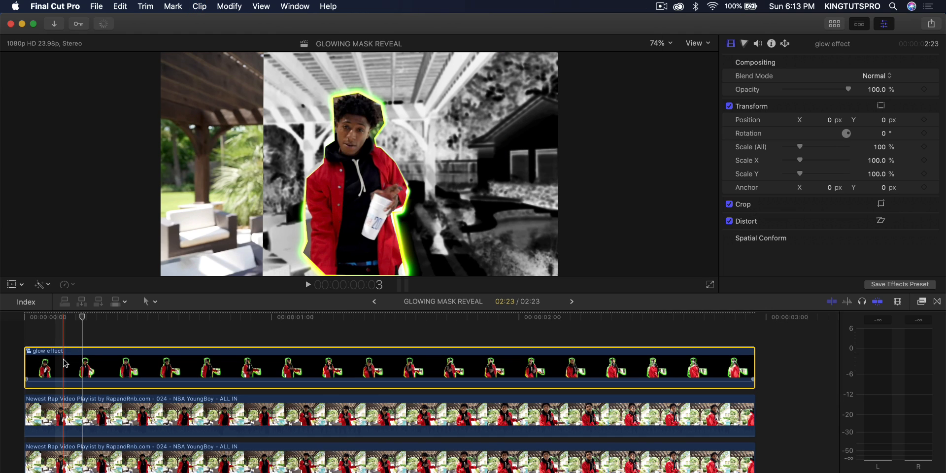
Step: Disable the "glow effect" compound clip and toggle the masked clip beneath it off and back on
key("v")
key("v")
key("v")
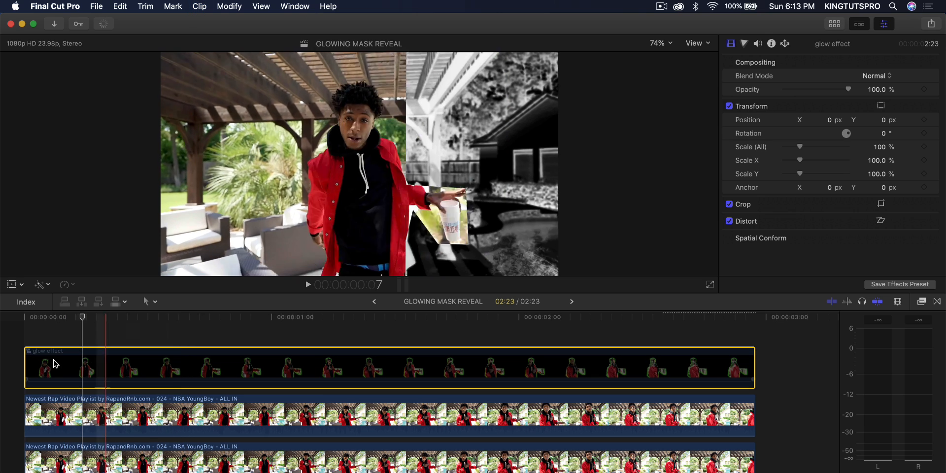
left_click(60, 407)
key("v")
key("v")
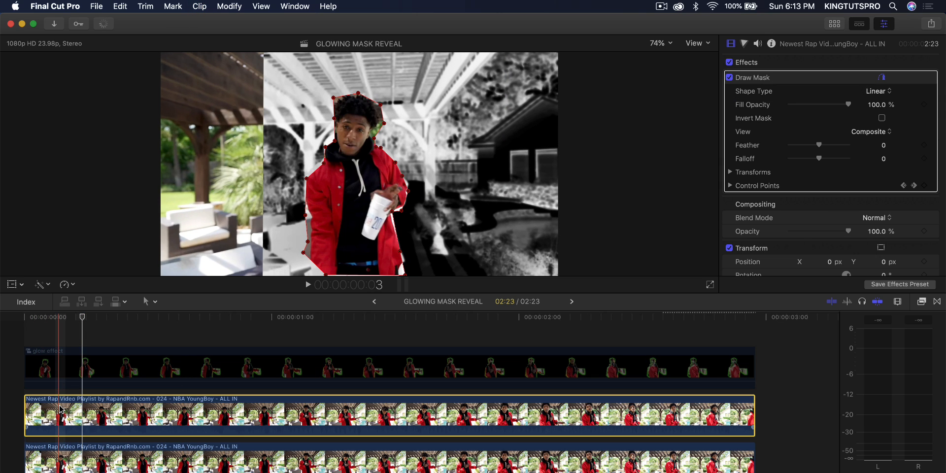
Step: Enable the "glow effect" compound clip and apply the Draw Mask effect to it at the first frame
left_click(76, 353)
key("v")
left_click_drag(88, 318, 21, 321)
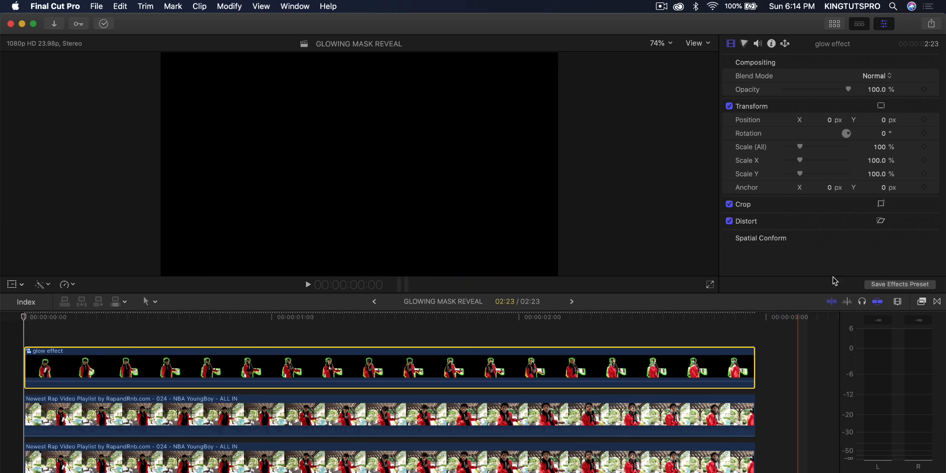
left_click(920, 301)
scroll(741, 352, "up", 1)
mouse_move(742, 353)
left_mouse_down()
mouse_move(739, 345)
mouse_move(490, 350)
mouse_move(492, 367)
left_mouse_up()
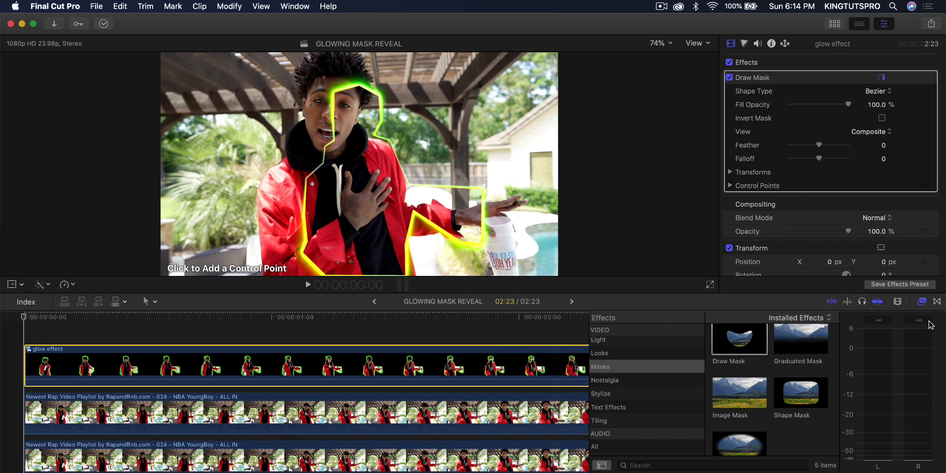
left_click(920, 302)
Step: Set the viewer zoom to 50% and draw a narrow linear four-point mask just outside the footage's left edge
left_click(657, 46)
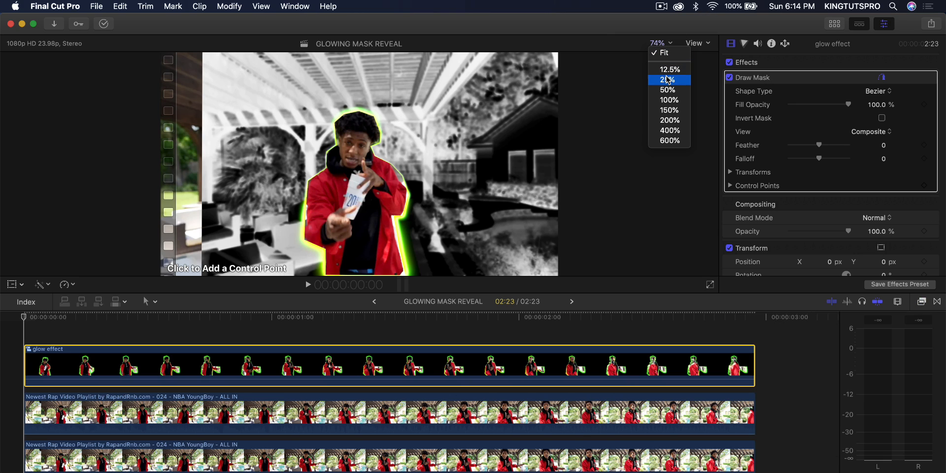
left_click(669, 90)
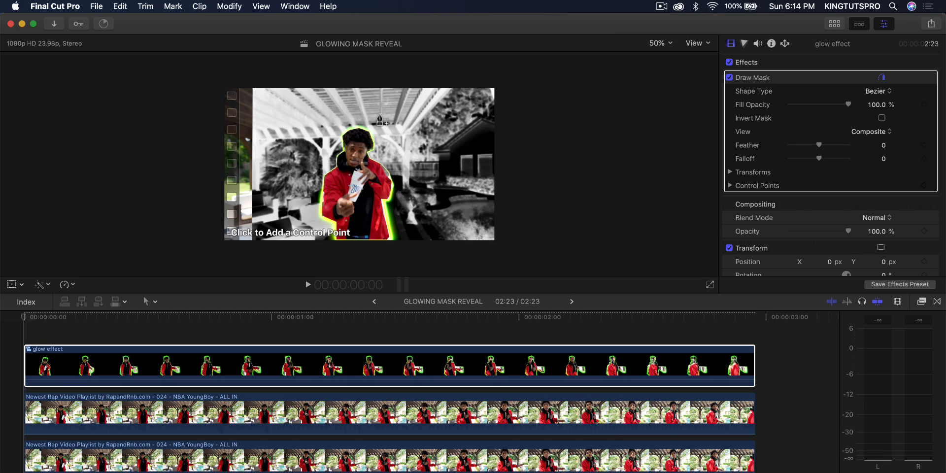
left_click_drag(80, 316, 11, 317)
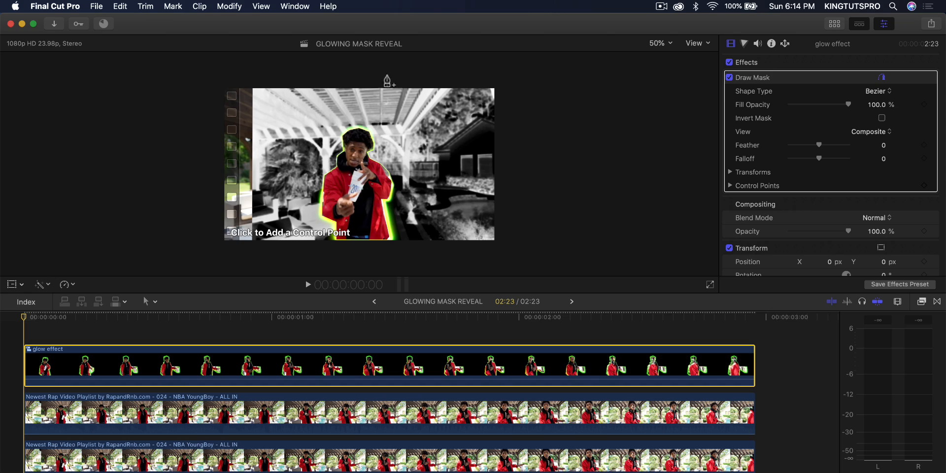
left_click(180, 81)
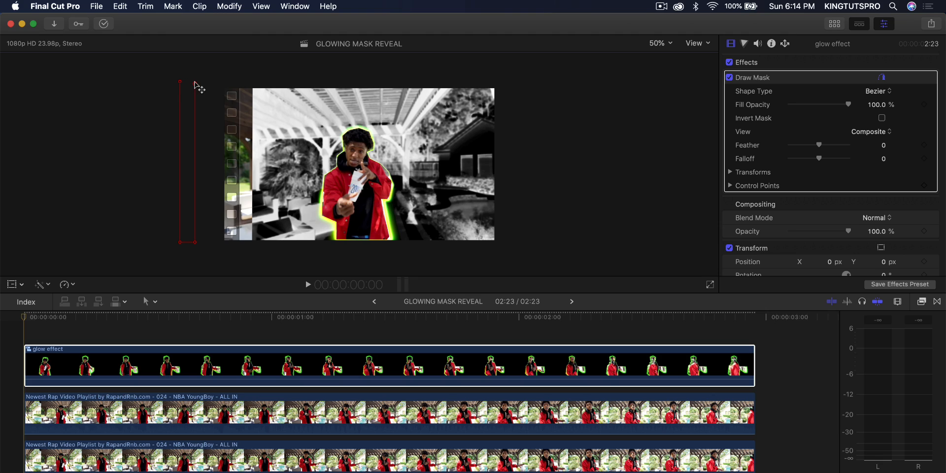
key("super+z")
left_click(181, 82)
key("super+2")
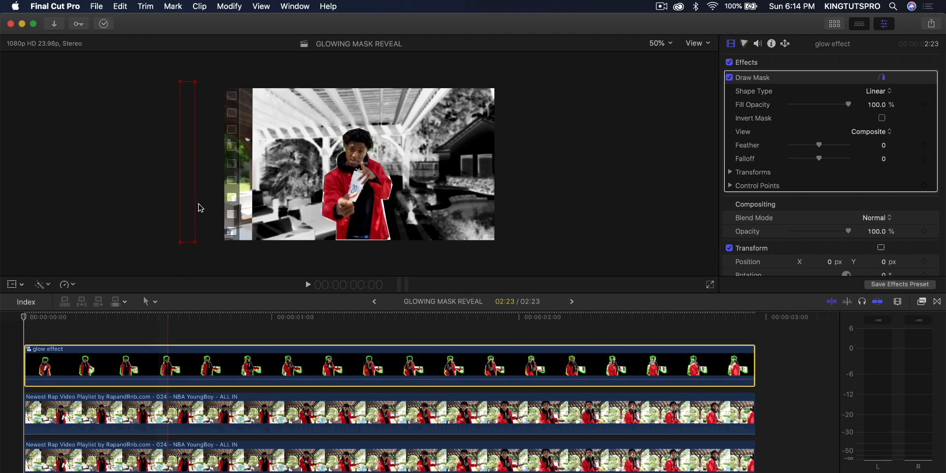
Step: Extend the mask's right side to the wipe edge and keyframe its control points at the first frame
left_click_drag(195, 195, 256, 200)
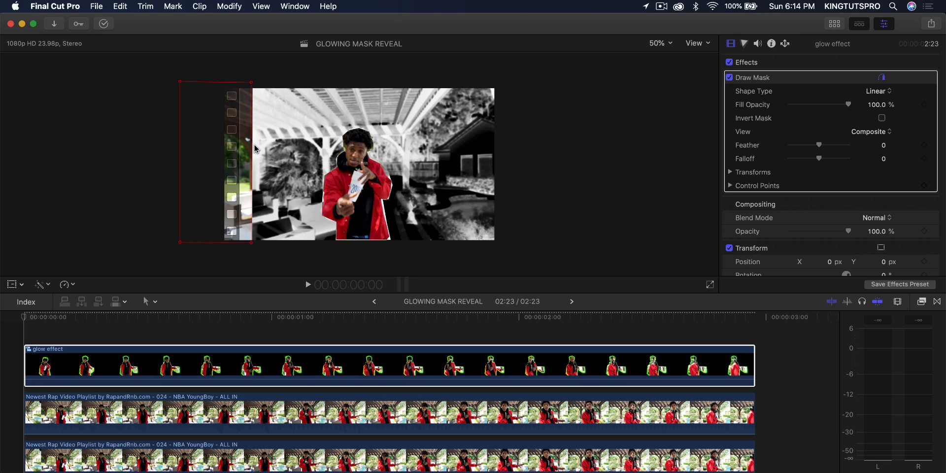
left_click_drag(251, 149, 253, 150)
left_click(924, 186)
Step: At frame 18, move the mask's right side just past the footage's right edge
left_click_drag(51, 318, 198, 319)
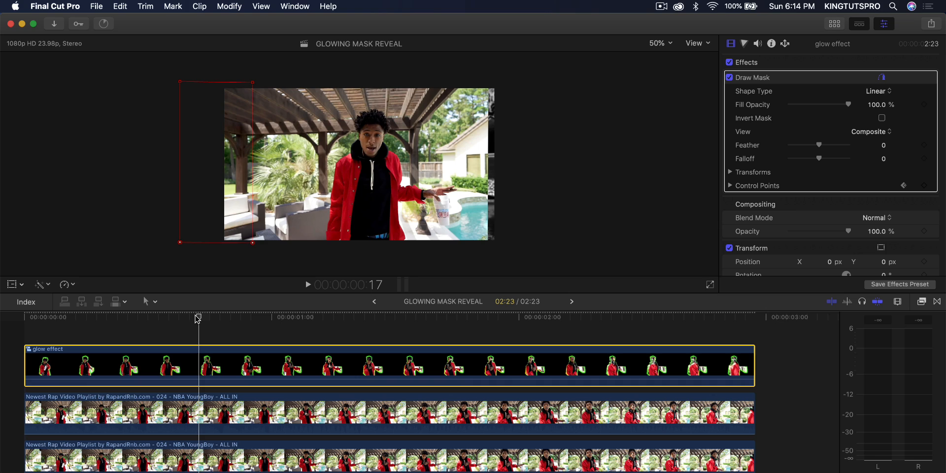
key("Right")
key("Left")
key("Right")
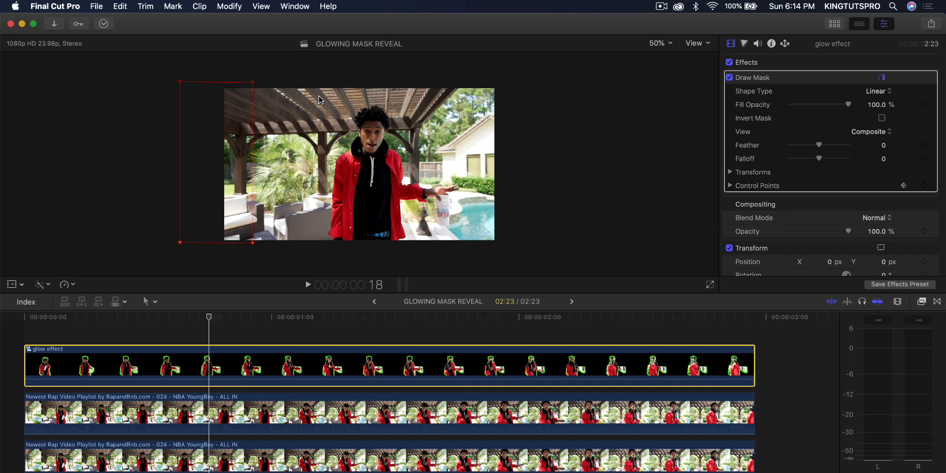
left_click(253, 147)
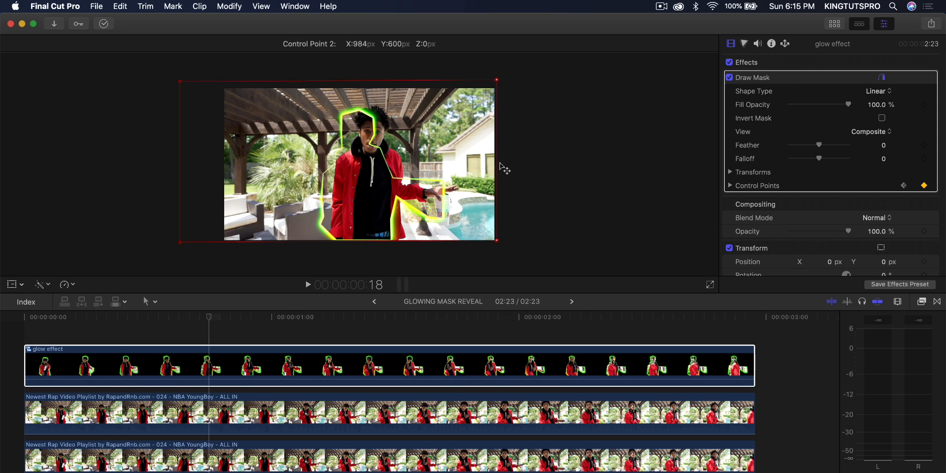
left_click_drag(501, 167, 505, 167)
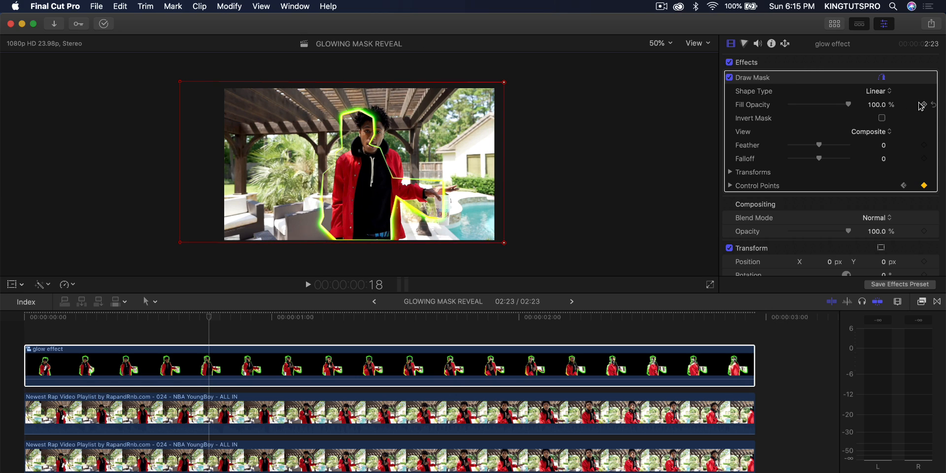
Step: Invert the "glow effect" clip's Draw Mask, fit the viewer, and preview the wipe from the start
left_click(882, 118)
left_click_drag(192, 320, 60, 321)
left_click_drag(48, 319, 58, 319)
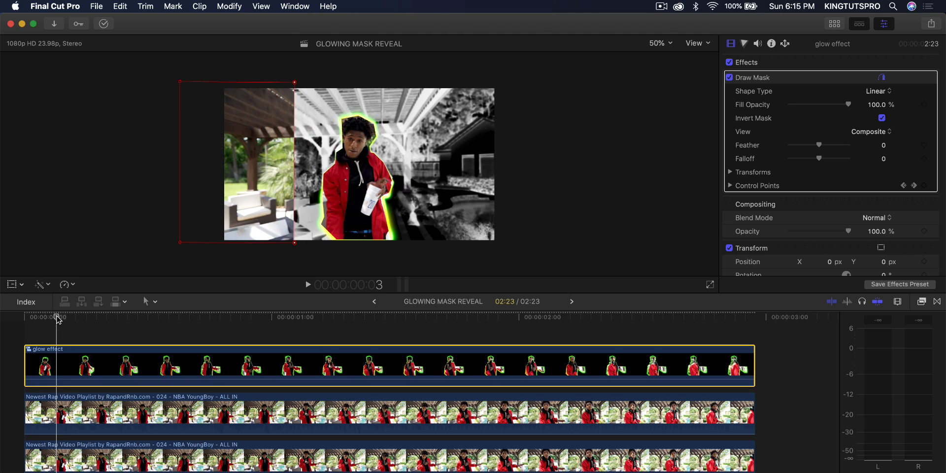
left_click(663, 44)
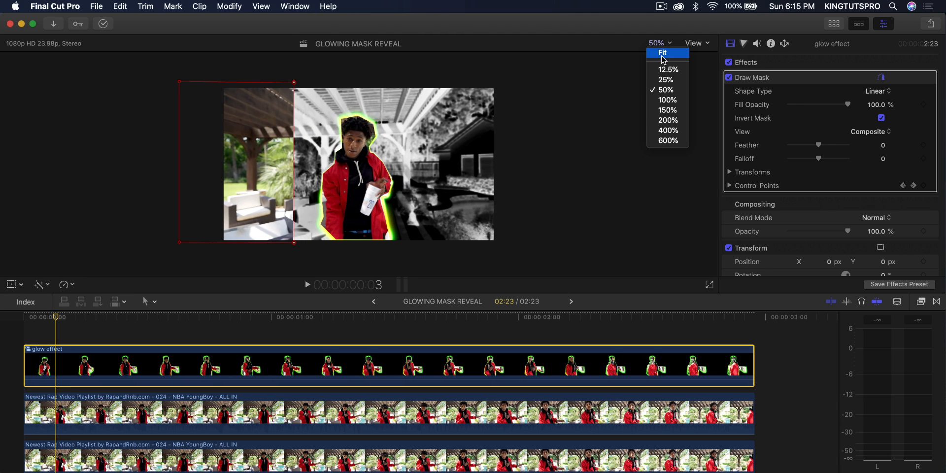
left_click(658, 52)
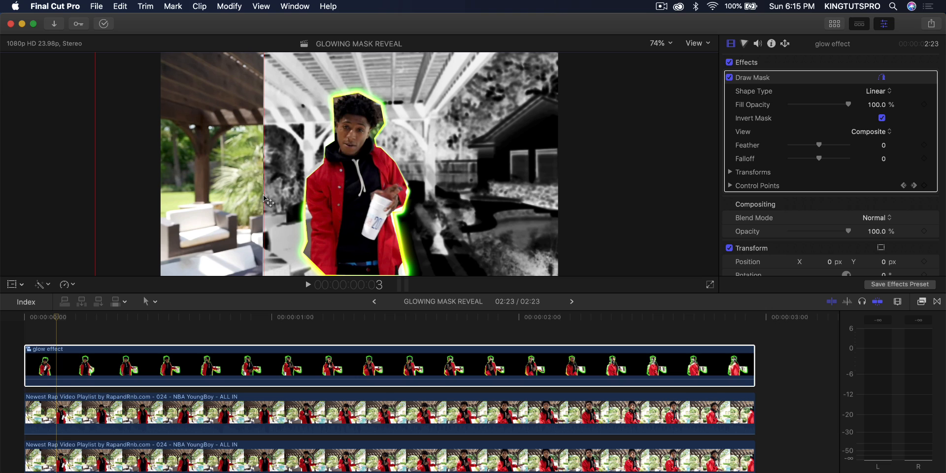
left_click_drag(265, 199, 268, 200)
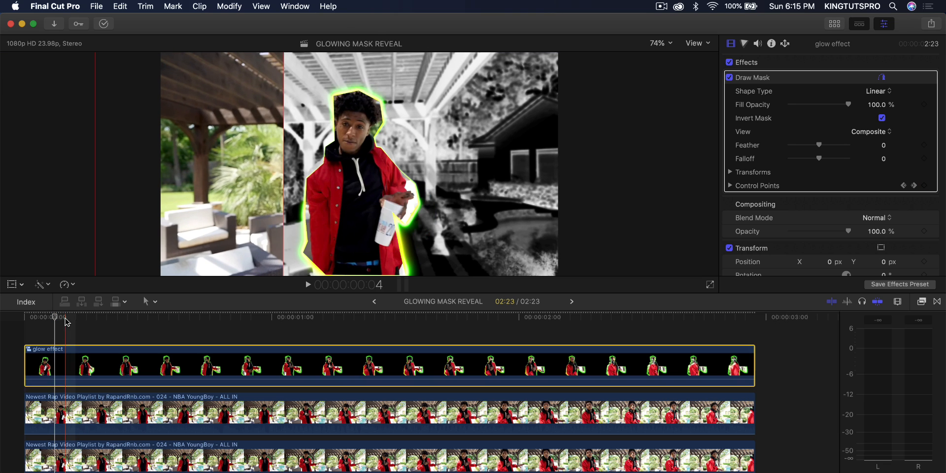
left_click(20, 317)
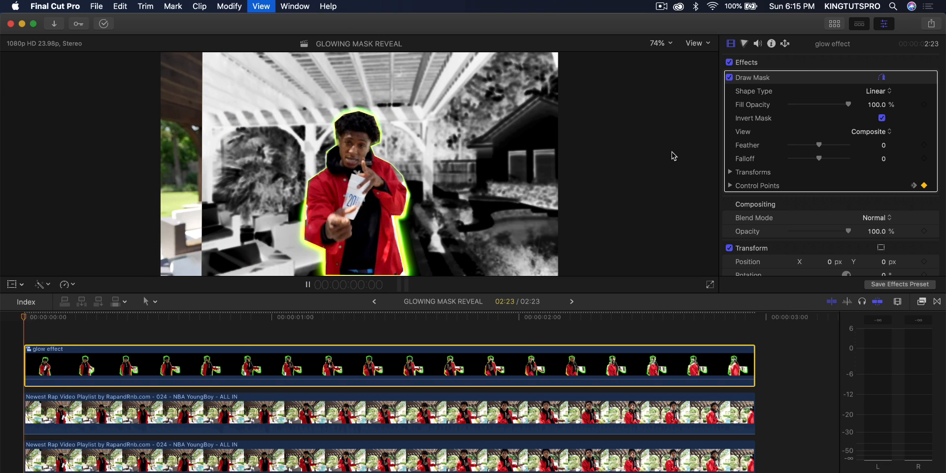
key("space")
Step: At frame 15, align the glow mask's right side with the X-Ray wipe edge and play the reveal
left_click_drag(154, 316, 185, 329)
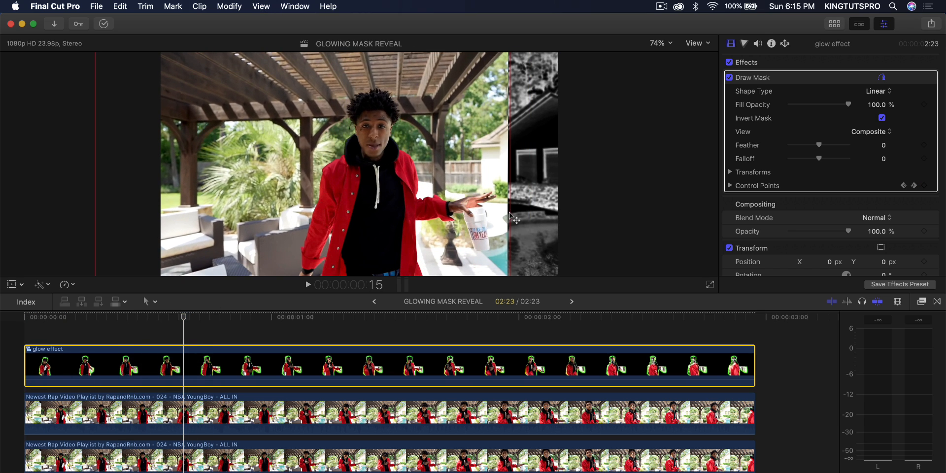
left_click_drag(510, 214, 507, 214)
left_click_drag(183, 317, 1, 335)
key("space")
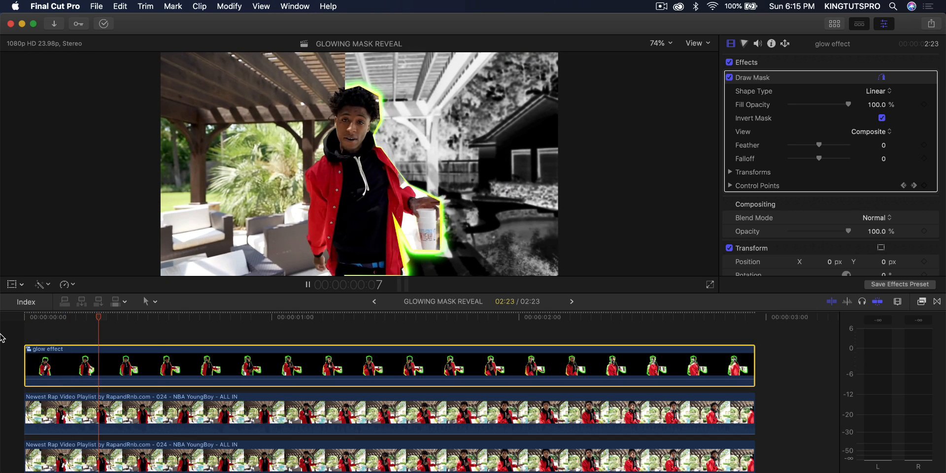
key("space")
key("space")
key("space")
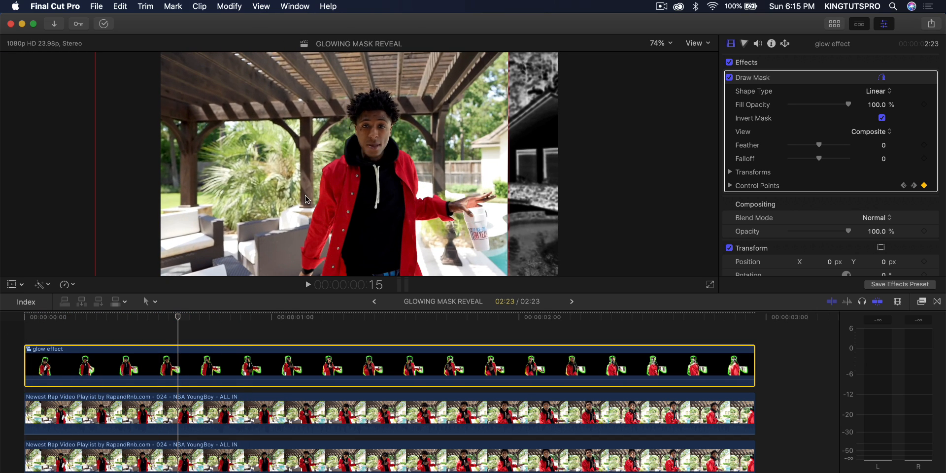
Step: Inspect the glowing outline at frames 2 and 3 and play the reveal from the start
left_click_drag(77, 317, 67, 317)
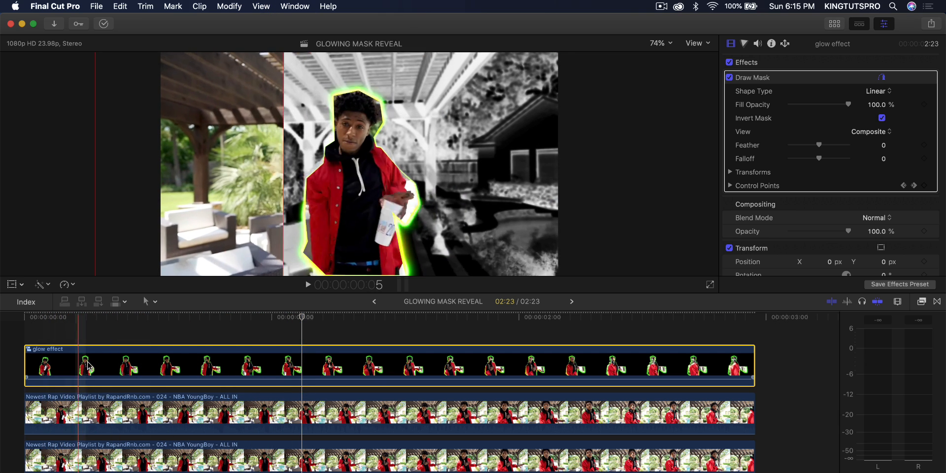
left_click(53, 321)
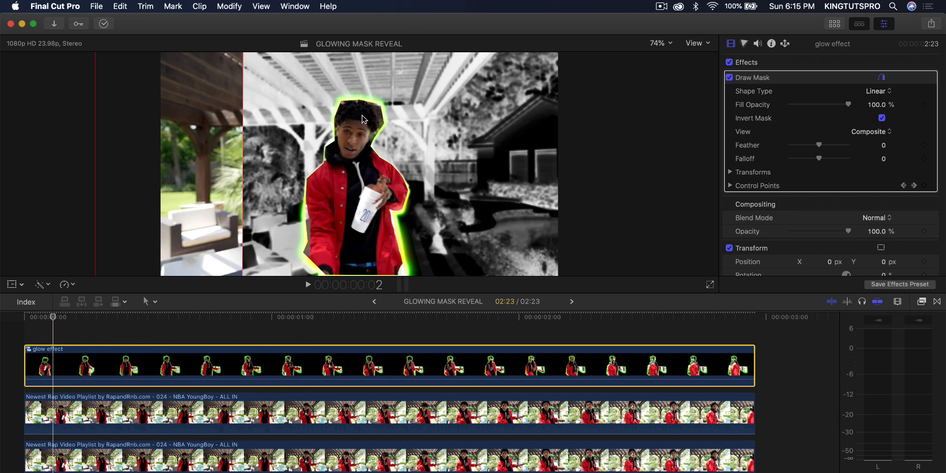
left_click(59, 318)
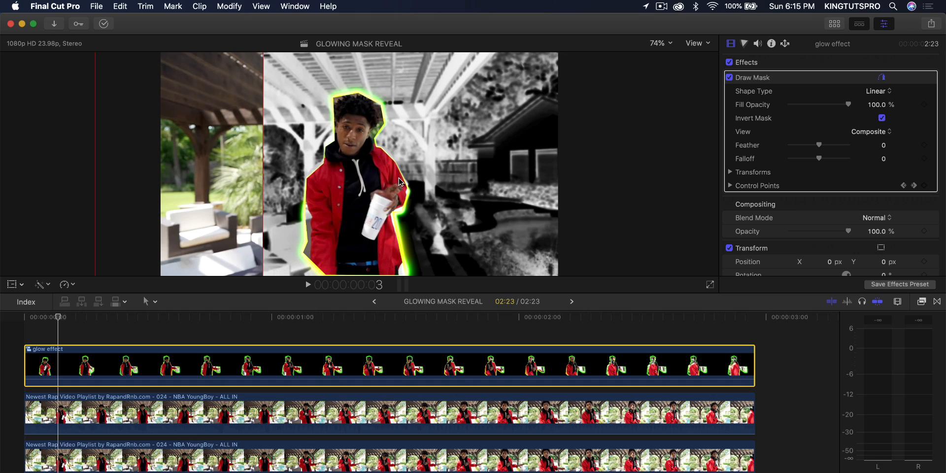
left_click(16, 320)
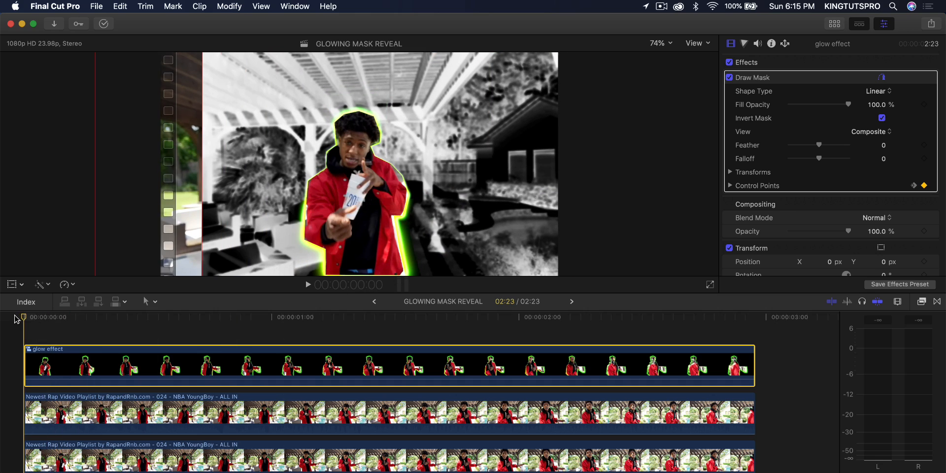
key("space")
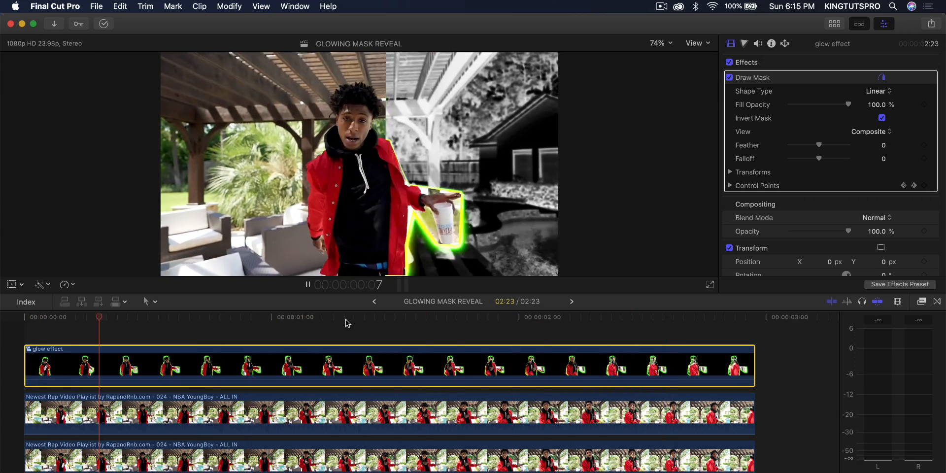
key("space")
scroll(412, 336, "down", 3)
scroll(409, 334, "up", 3)
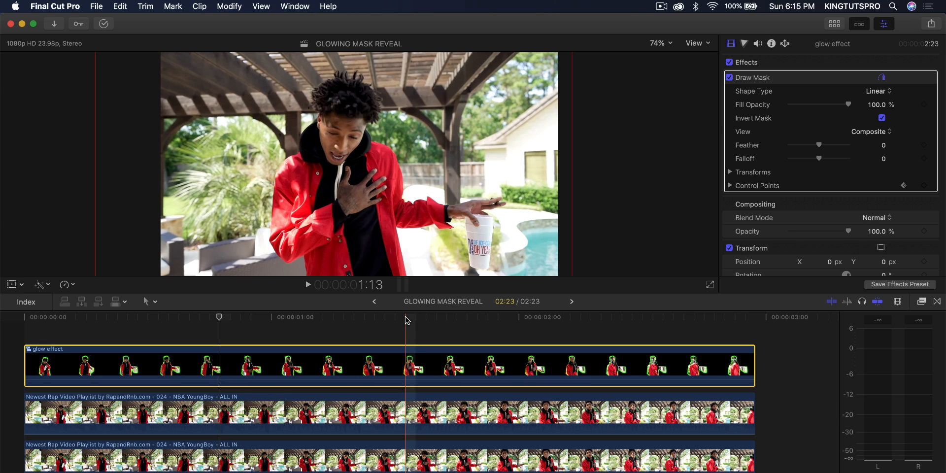
left_click_drag(403, 321, 355, 338)
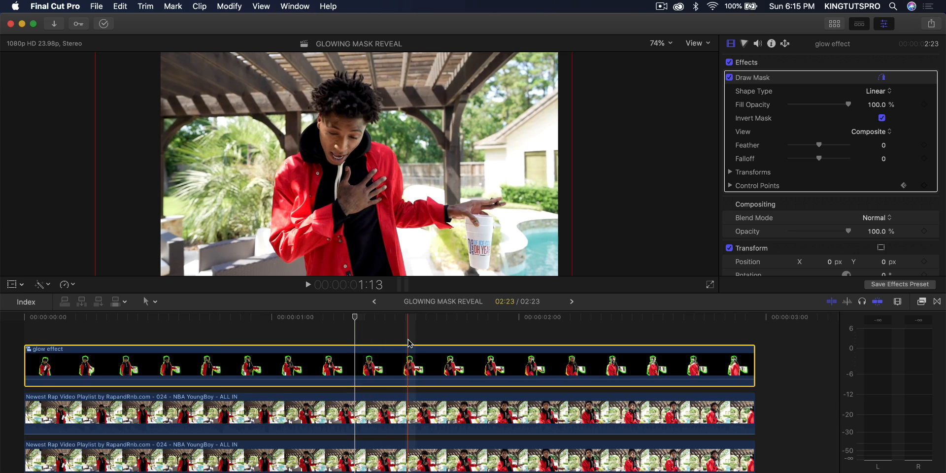
Step: Combine all the clips in the timeline into a compound clip named "final result"
key("super+a")
scroll(397, 345, "down", 2)
right_click(394, 340)
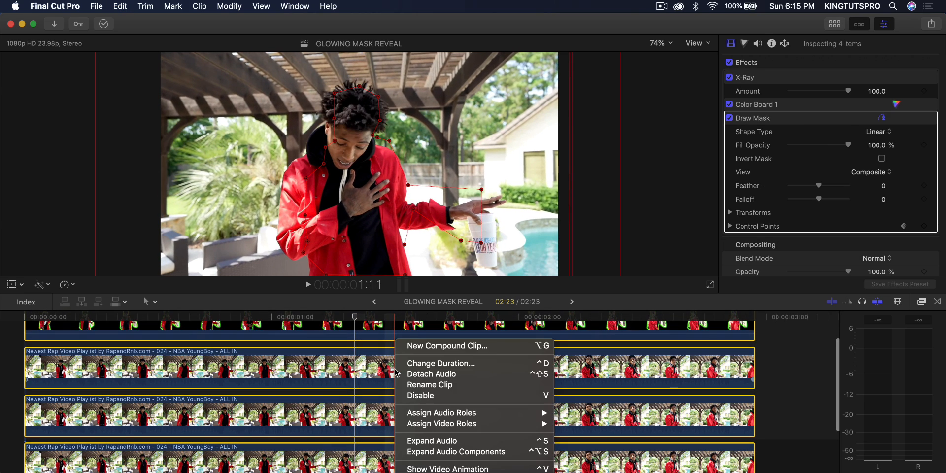
left_click(432, 345)
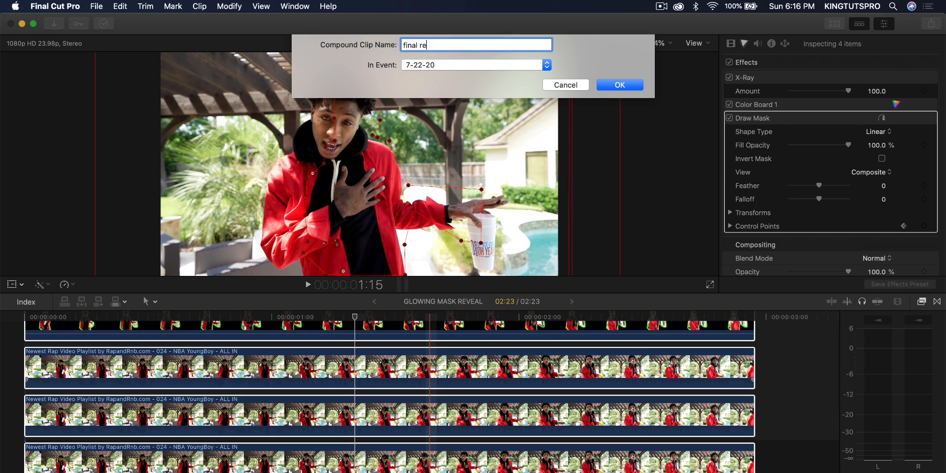
type("final result")
key("Return")
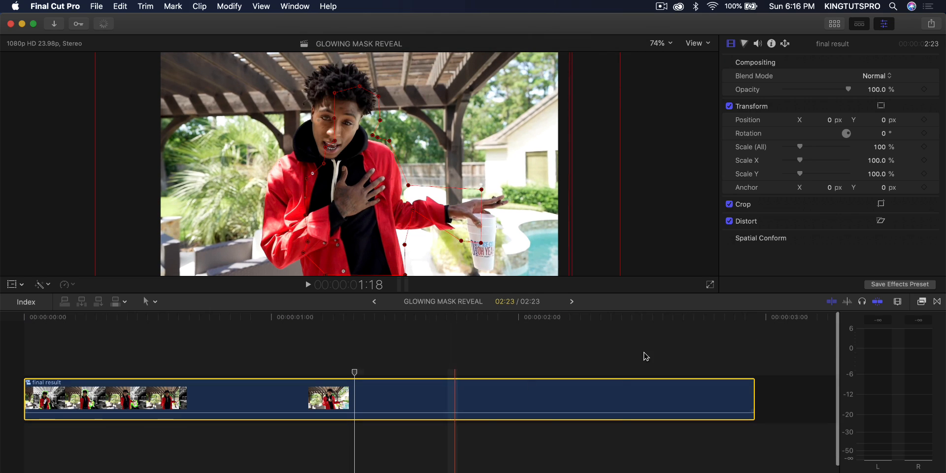
Step: Apply the Custom LUT color effect to the "final result" clip and choose the "M31 - Rec.709" LUT
left_click(921, 302)
scroll(633, 367, "down", 2)
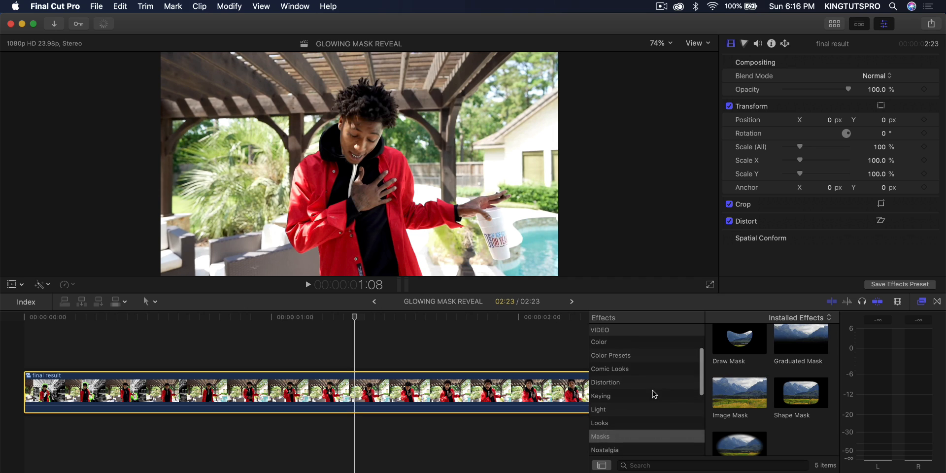
scroll(633, 367, "up", 2)
left_click(625, 371)
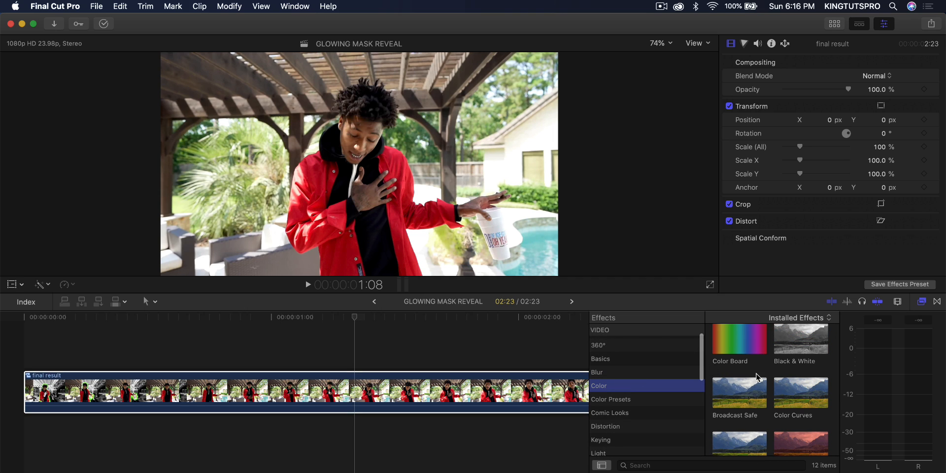
scroll(758, 378, "down", 2)
left_click_drag(740, 394, 491, 394)
left_click(922, 305)
left_click(796, 92)
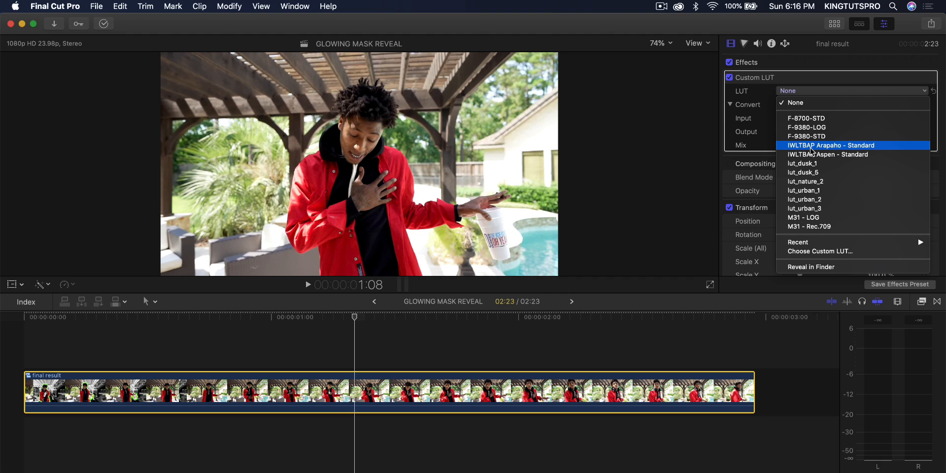
left_click(808, 226)
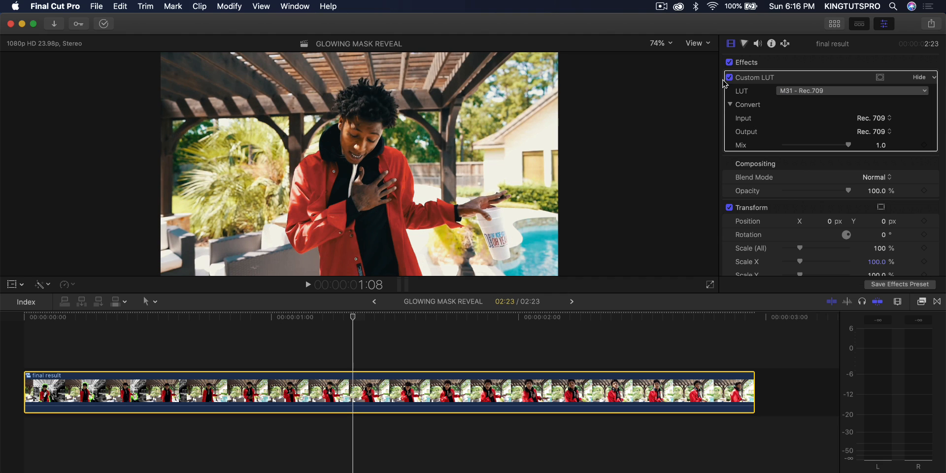
Step: Toggle the Custom LUT off and on to compare the grade, and play the clip from the start
left_click(730, 78)
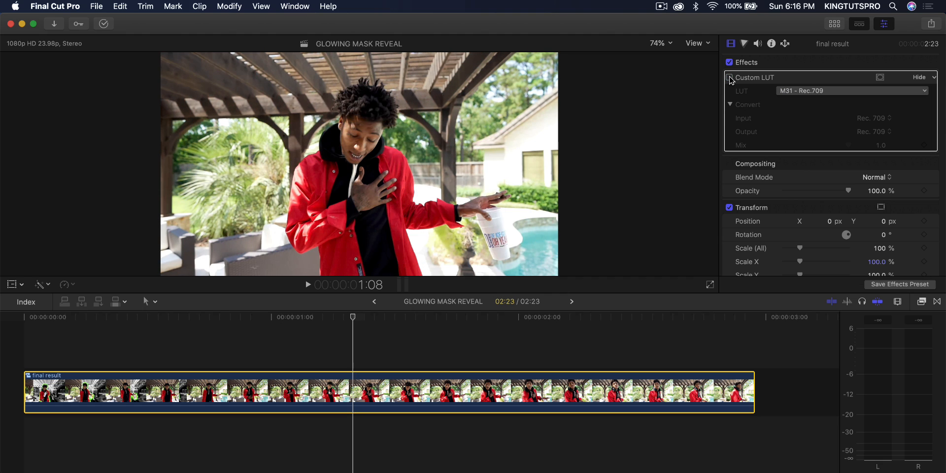
left_click(730, 77)
left_click(730, 78)
left_click(730, 77)
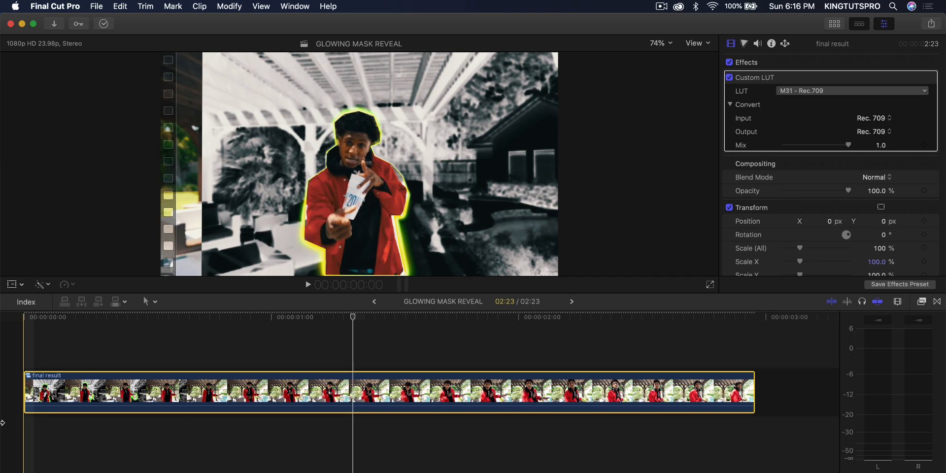
key("space")
key("space")
key("space")
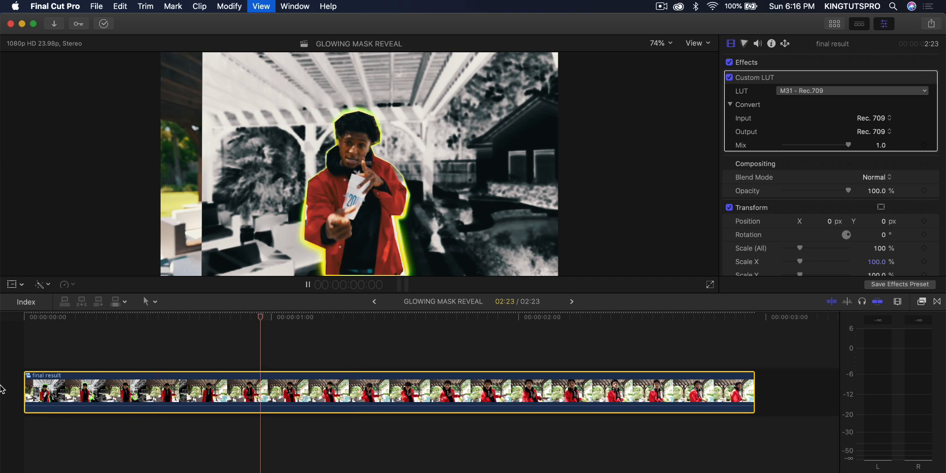